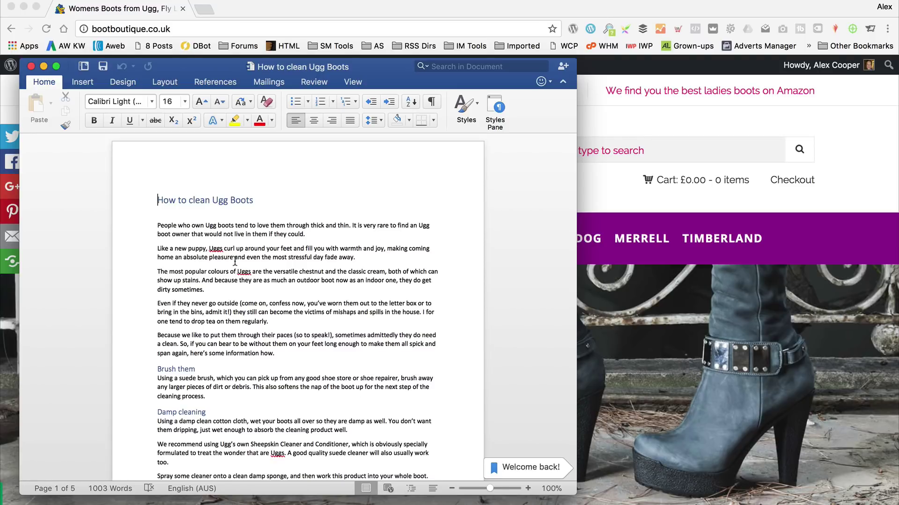
Move the Word draft aside, switch between the BootBoutique site and Word, and show the + New menu
left_click_drag(361, 69, 595, 63)
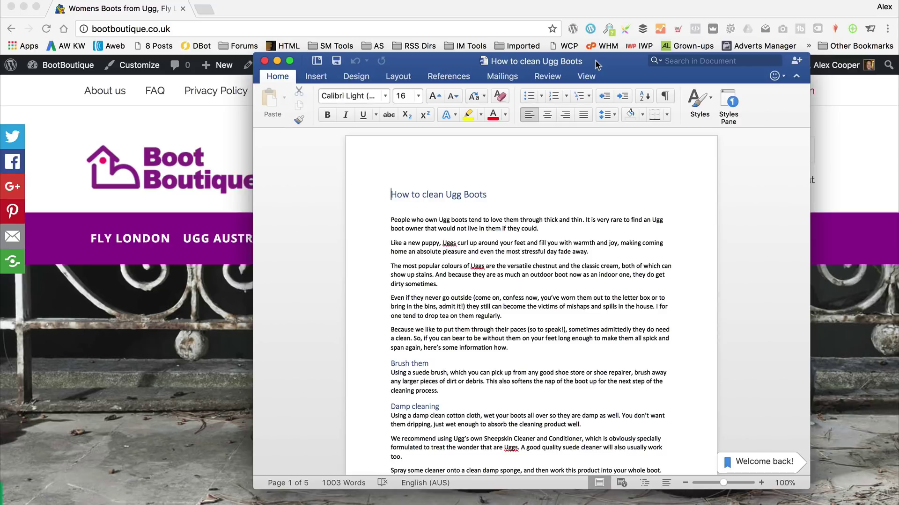
left_click(235, 137)
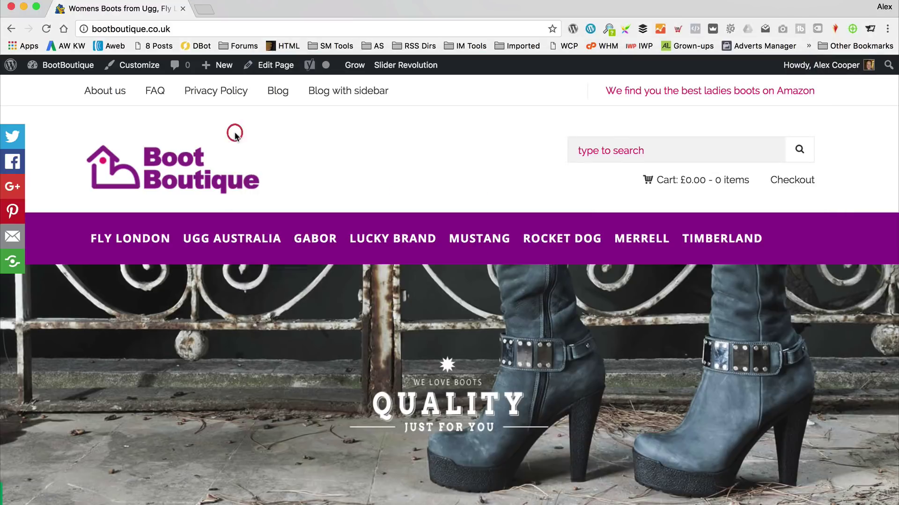
scroll(235, 136, "down", 10)
scroll(235, 136, "up", 9)
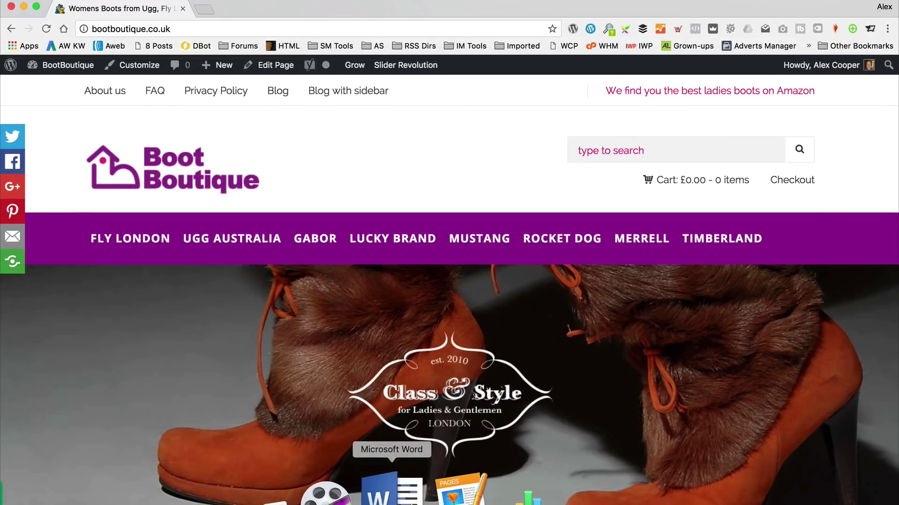
left_click(385, 490)
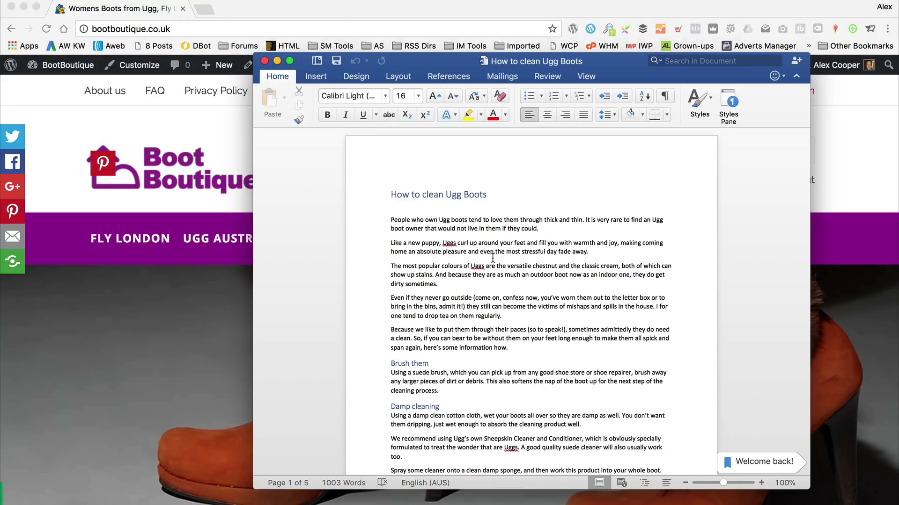
left_click(136, 102)
Start a new blog post and scroll the Word draft to find its heading
mouse_move(222, 71)
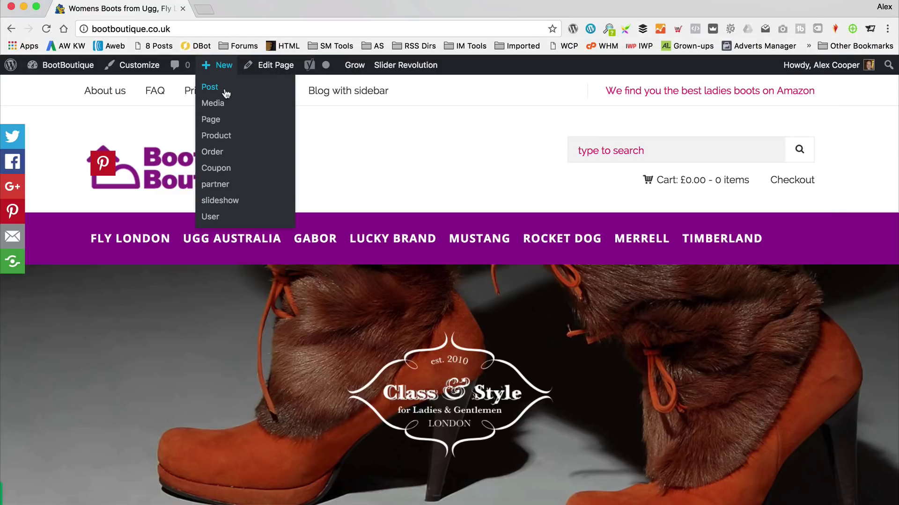
left_click(386, 490)
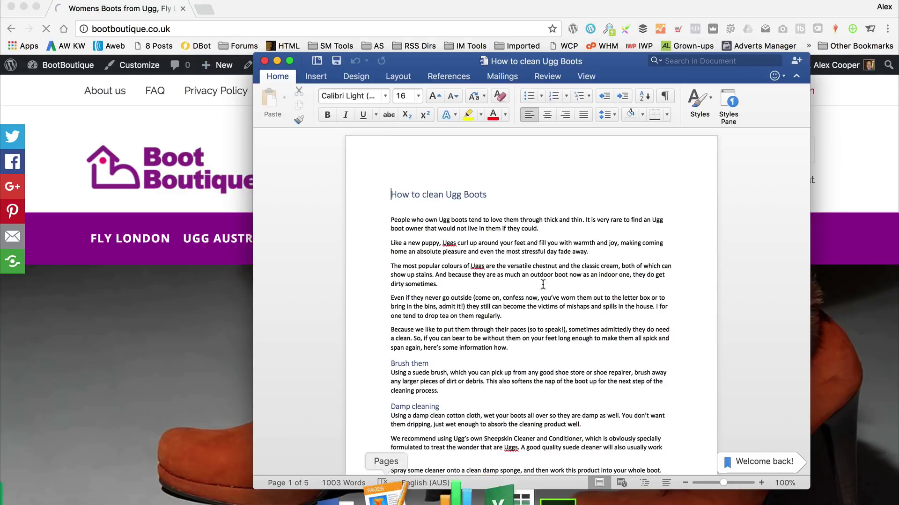
scroll(554, 246, "down", 15)
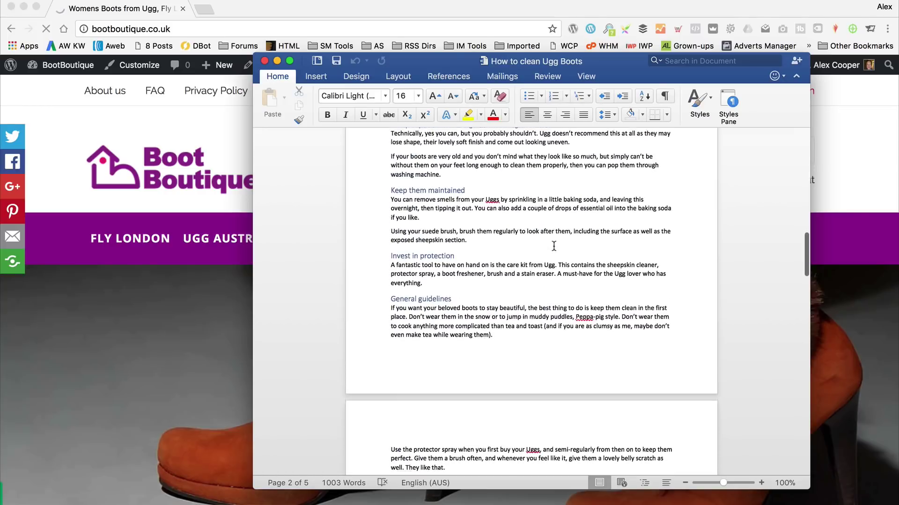
scroll(553, 246, "down", 10)
scroll(531, 206, "up", 5)
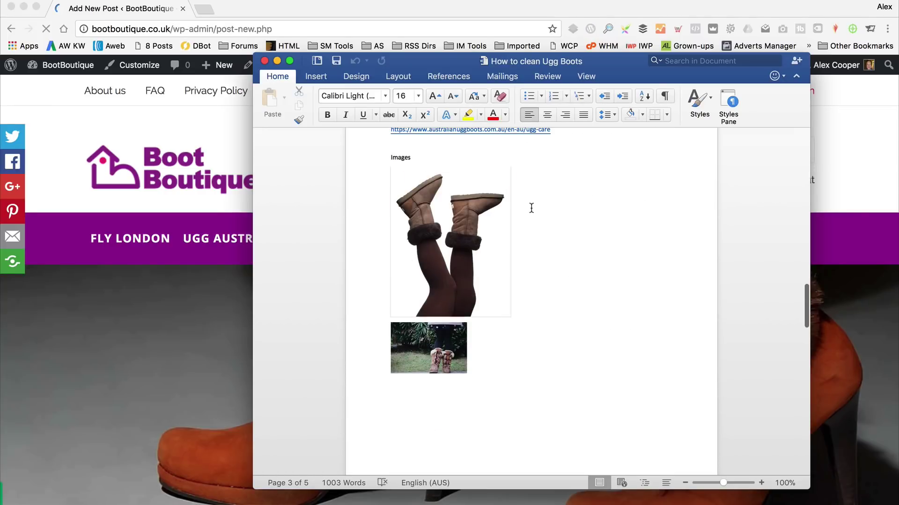
scroll(531, 208, "up", 15)
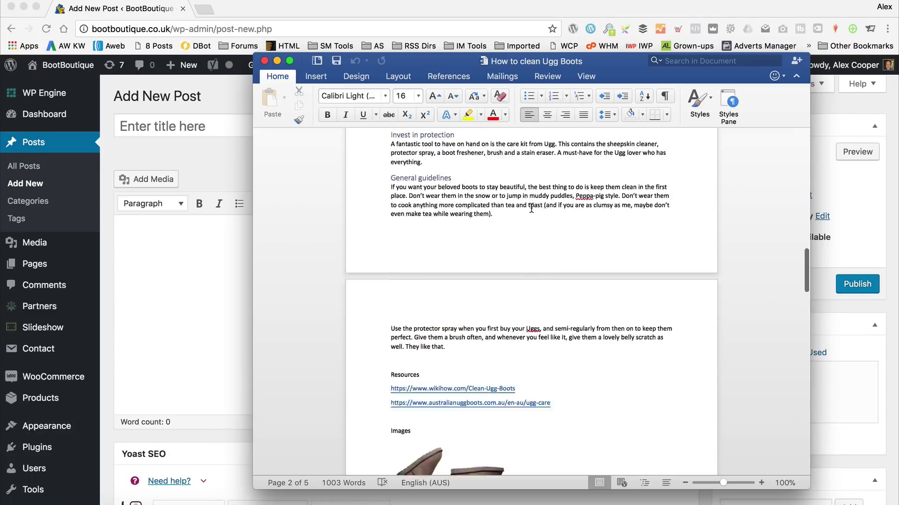
scroll(505, 199, "down", 1)
Copy the draft's heading and paste 'How to clean Ugg Boots' as the post title
left_click(377, 194)
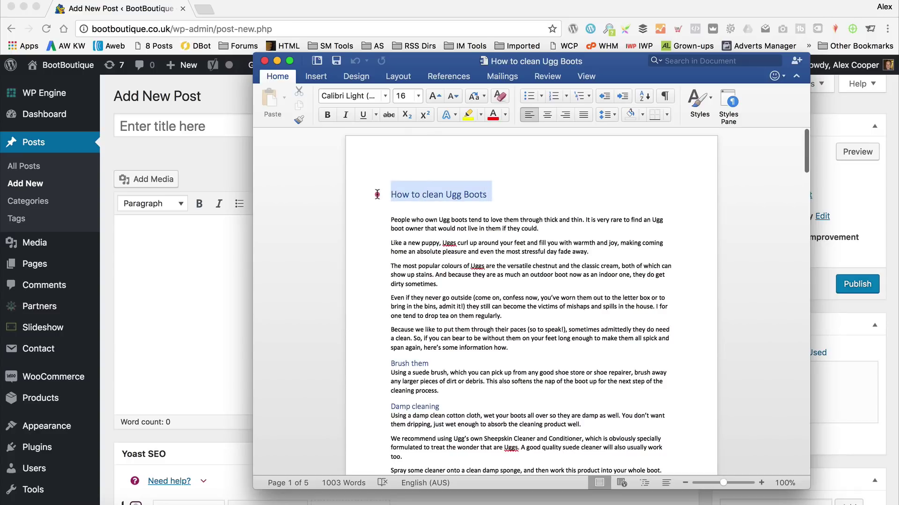
key("super+c")
left_click(215, 126)
key("super+v")
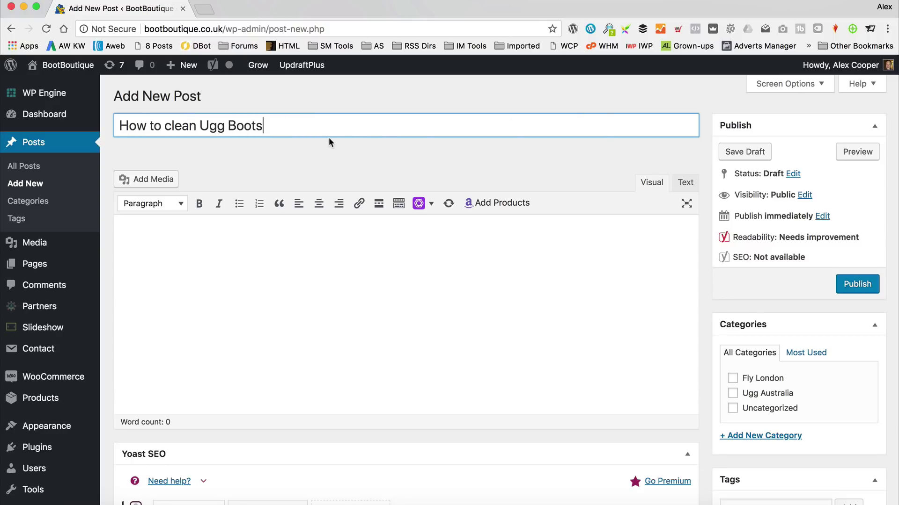
Switch the editor to Text and file the post under Ugg Australia instead of Fly London
left_click(731, 379)
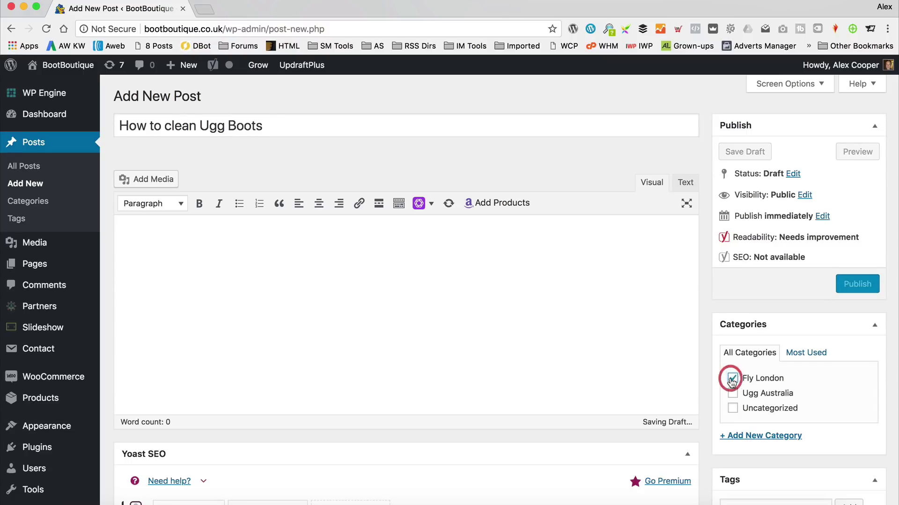
left_click(687, 184)
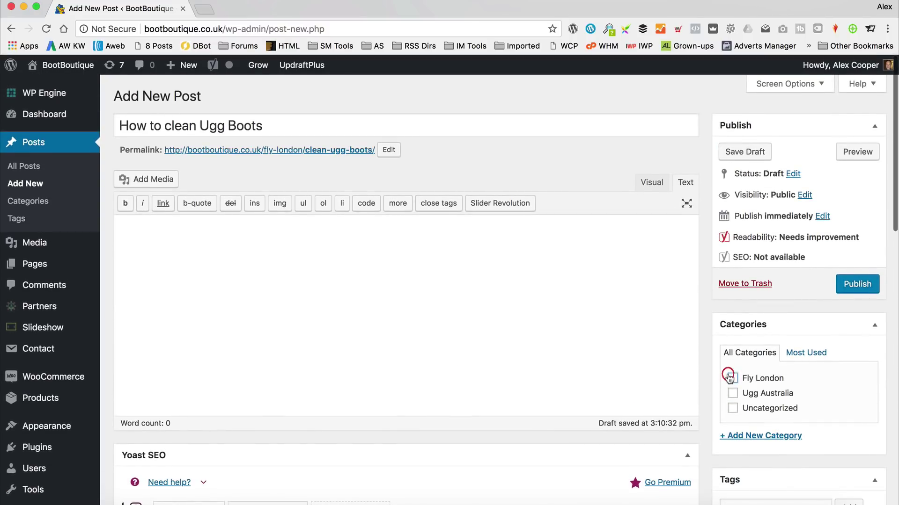
left_click(732, 378)
left_click(732, 393)
Paste the Word article body into the plain-text editor as a trial, then delete it all
left_click(385, 315)
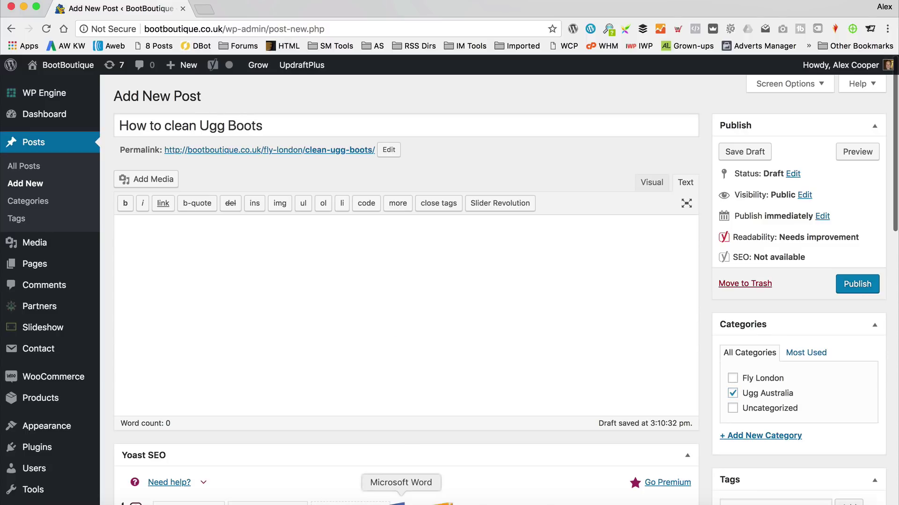
left_click(400, 501)
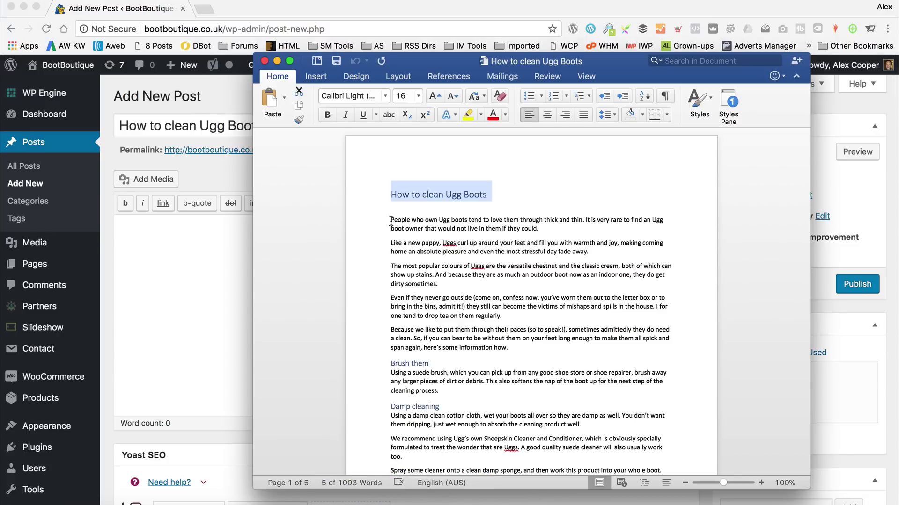
left_click_drag(391, 221, 557, 373)
scroll(557, 373, "up", 5)
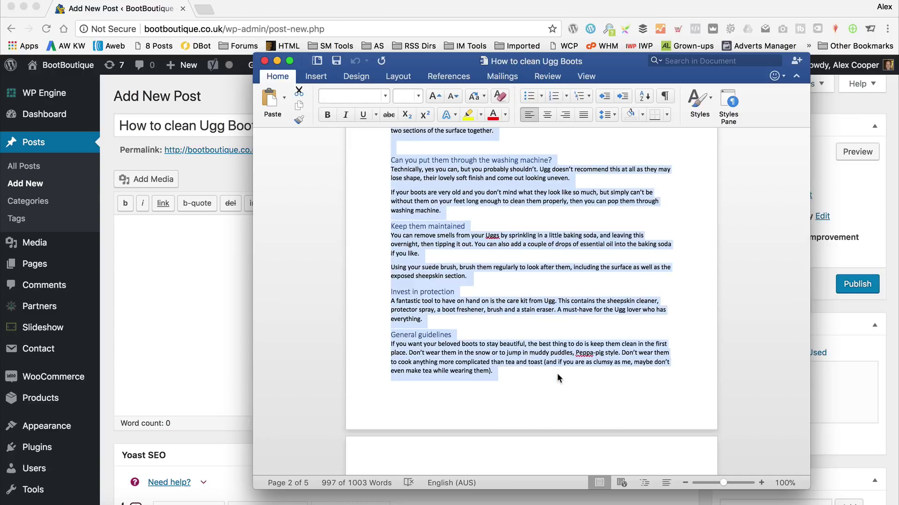
key("super+c")
left_click(167, 266)
key("super+v")
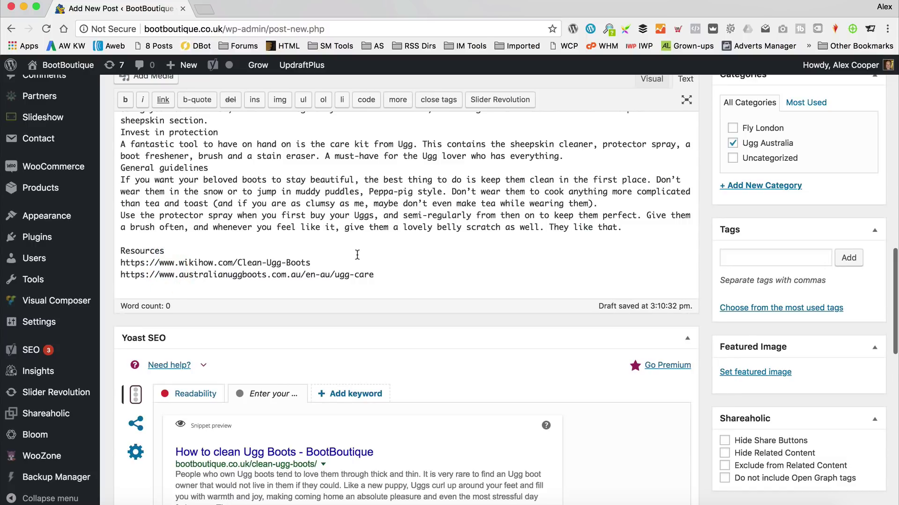
scroll(357, 255, "up", 15)
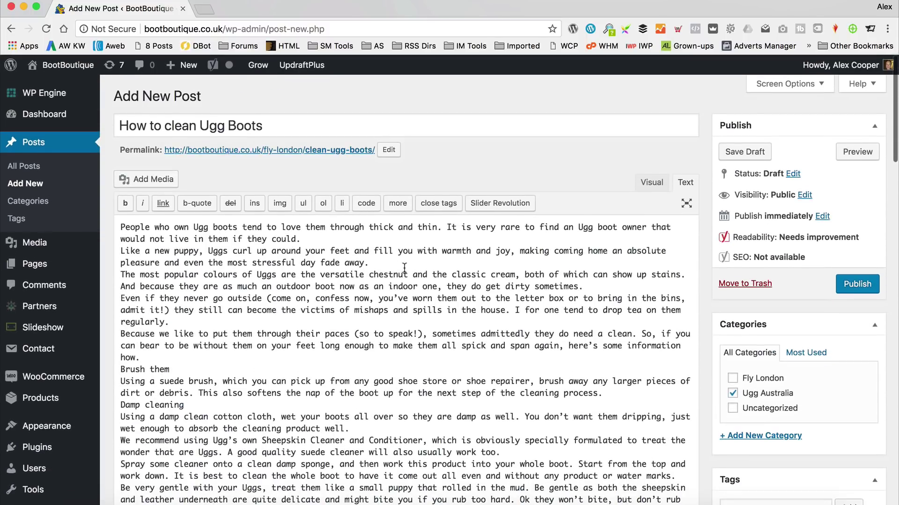
key("super+a")
key("BackSpace")
Paste the formatted Word article into the Visual editor and scroll down to the Yoast SEO box
left_click(652, 184)
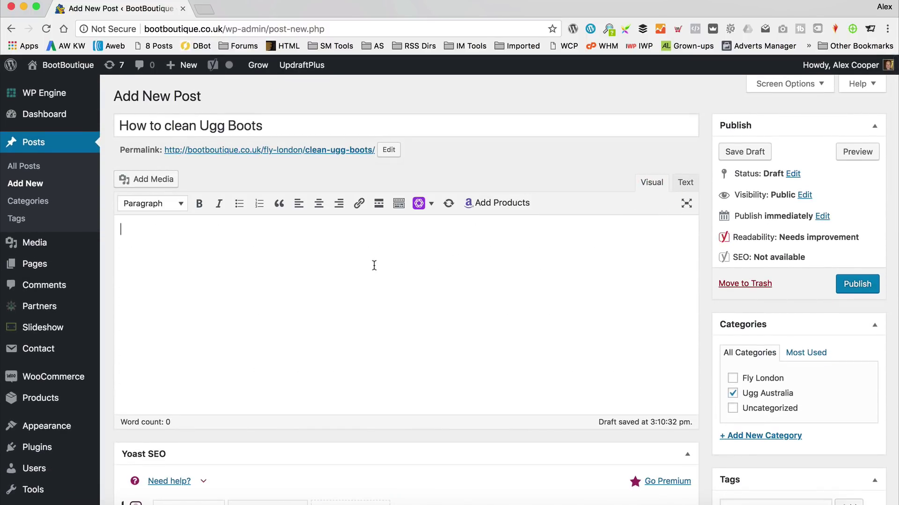
key("super+v")
scroll(367, 262, "down", 5)
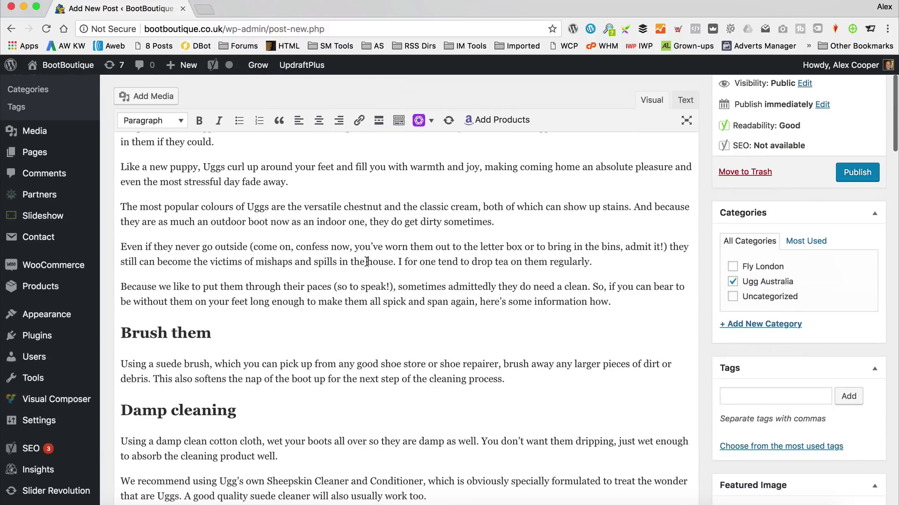
scroll(366, 261, "up", 5)
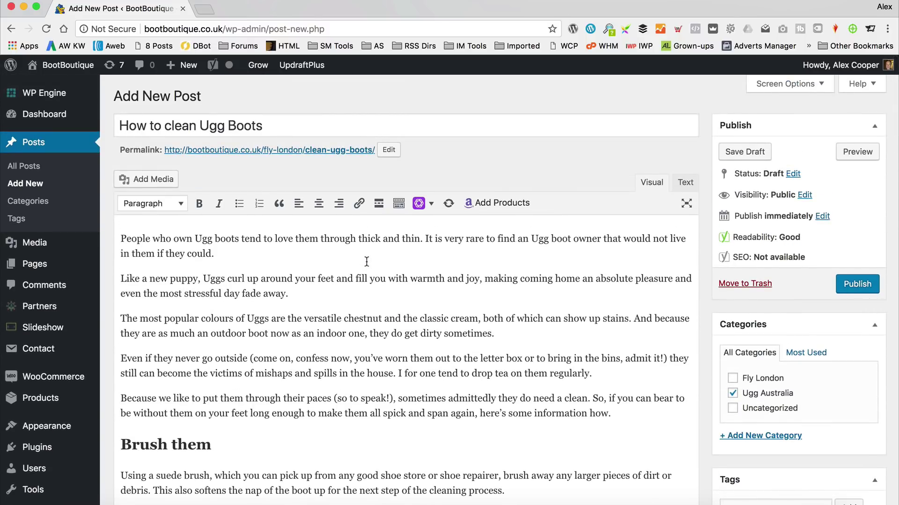
scroll(519, 246, "down", 15)
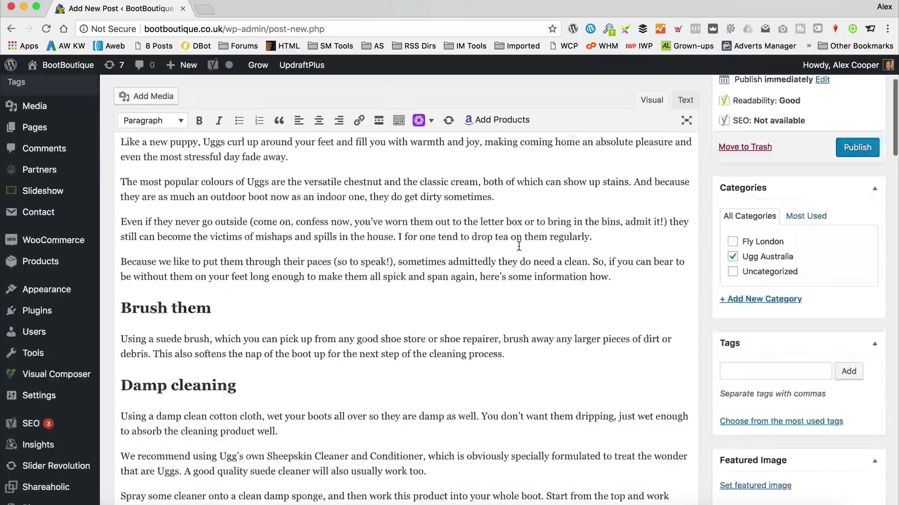
scroll(518, 246, "down", 20)
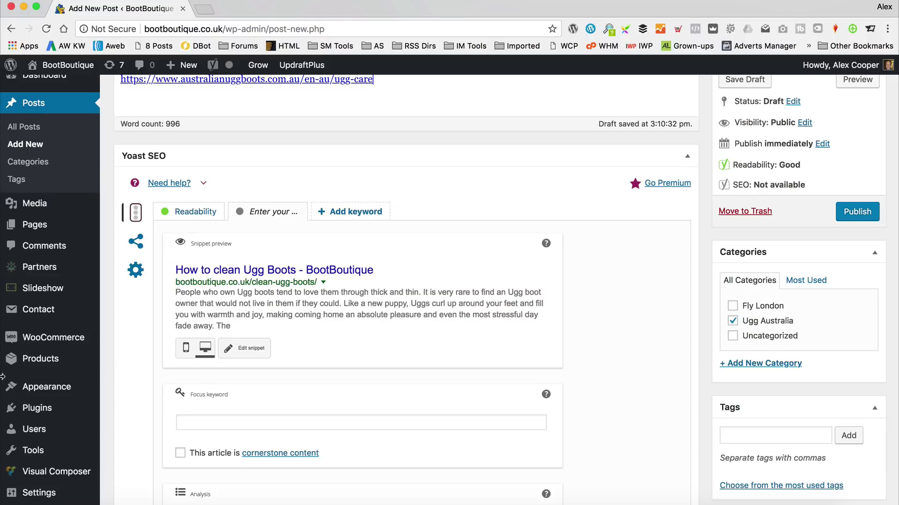
mouse_move(83, 419)
Complete the Yoast focus keyword as 'How to clean ugg boots' and review the Analysis list
left_click(315, 429)
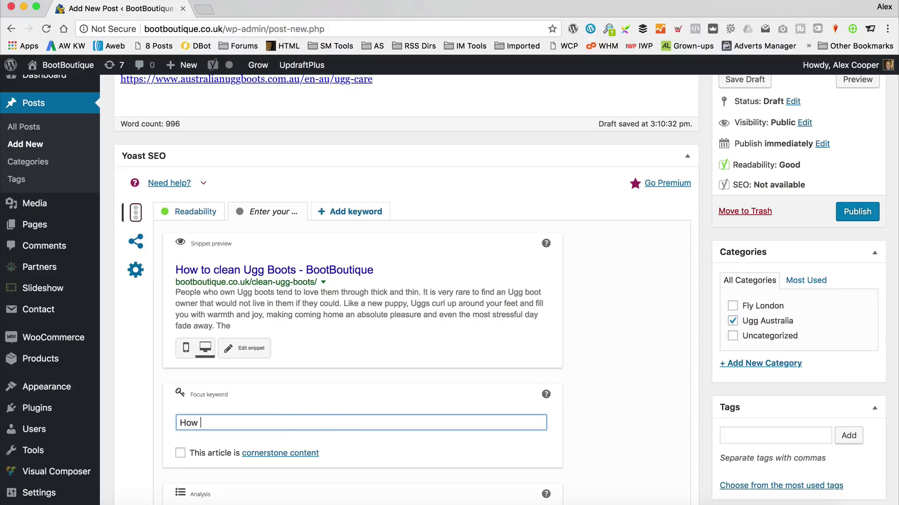
type("to clean ugg boots")
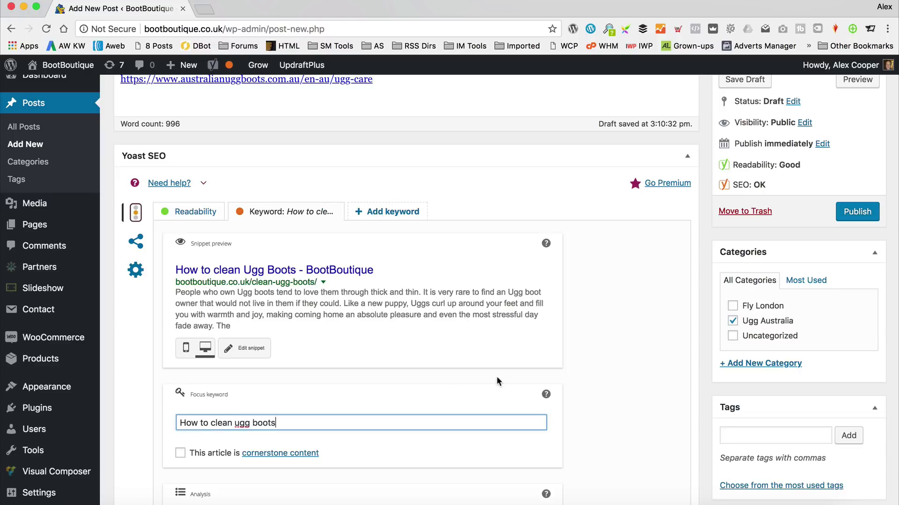
scroll(574, 322, "down", 4)
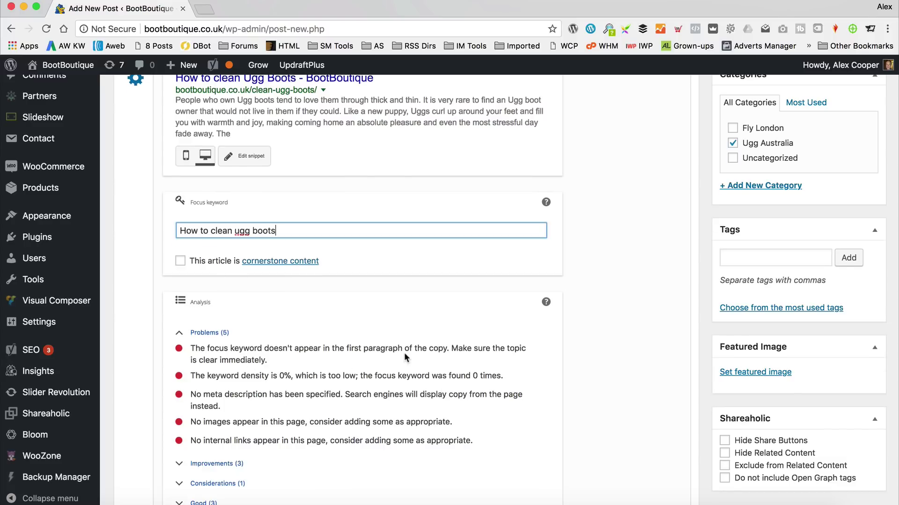
scroll(404, 352, "up", 3)
scroll(674, 214, "down", 1)
scroll(674, 214, "down", 2)
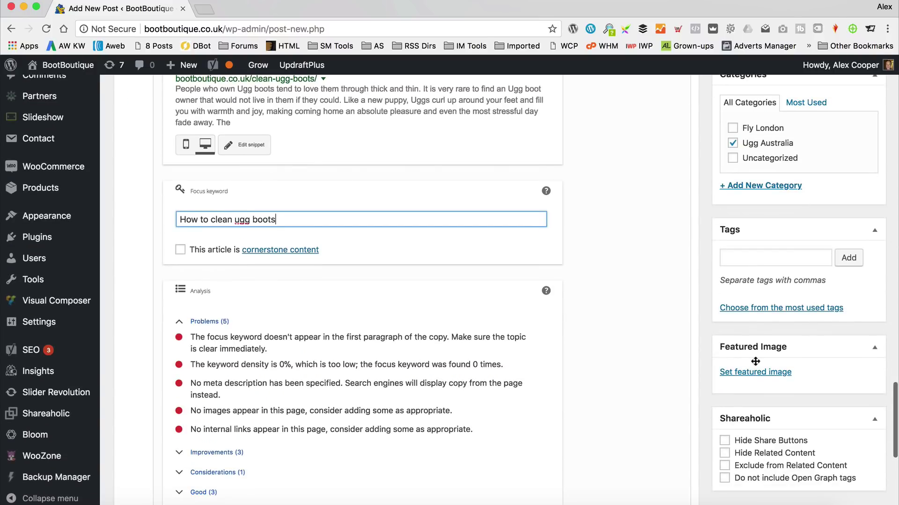
Choose Clean-Ugg-Boots-.jpg from the Media Library as featured image, alt text 'How to clean ugg boots'
left_click(759, 372)
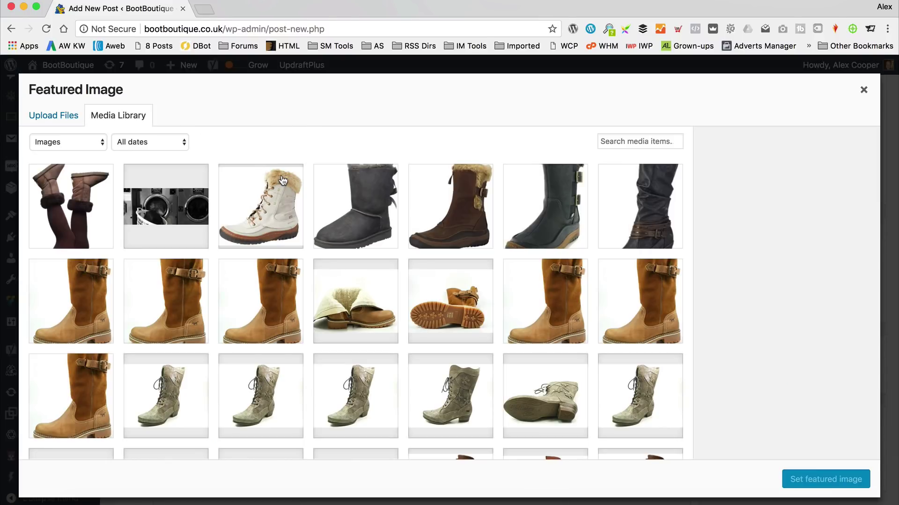
left_click(164, 200)
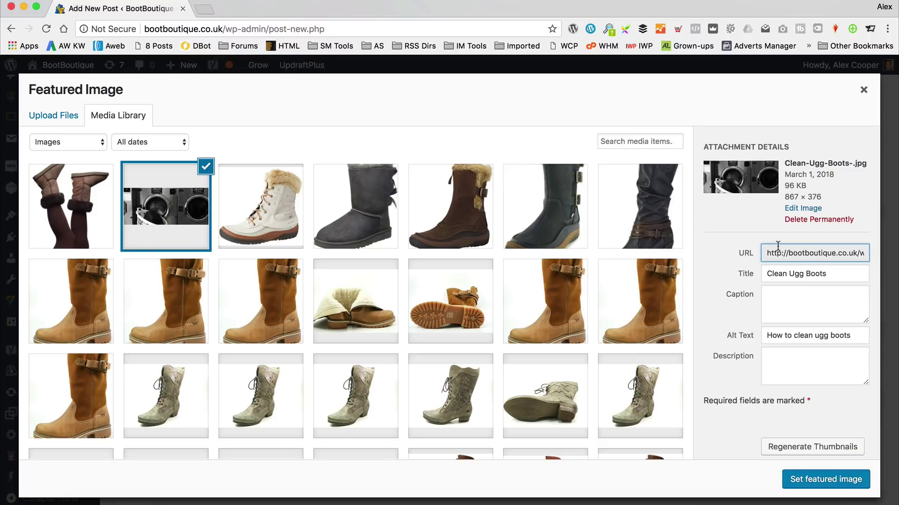
left_click(795, 340)
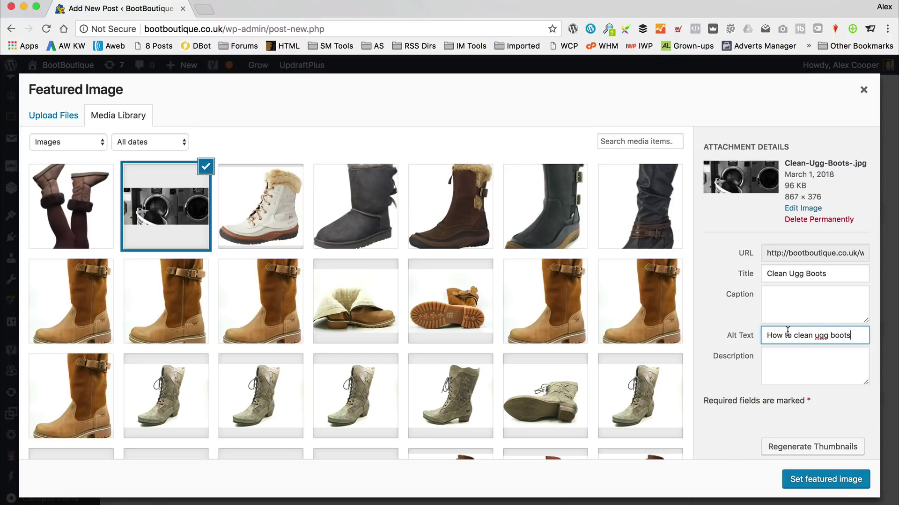
left_click(826, 478)
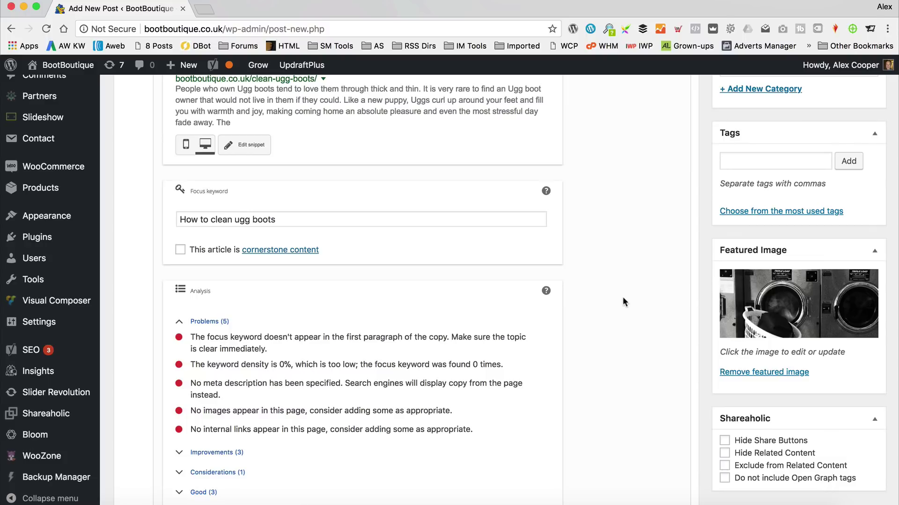
Save the post as a draft and check the Yoast box and the how-to-clean-ugg-boots permalink
scroll(622, 302, "up", 20)
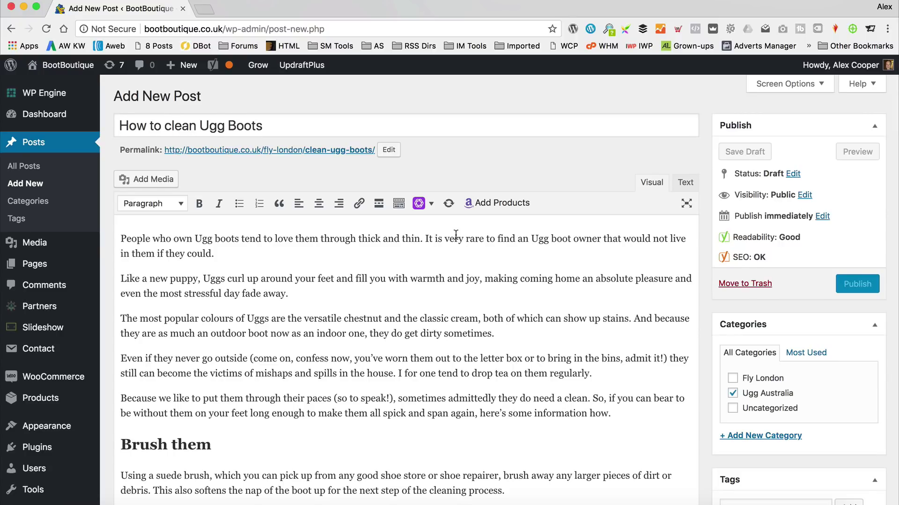
scroll(455, 234, "down", 1)
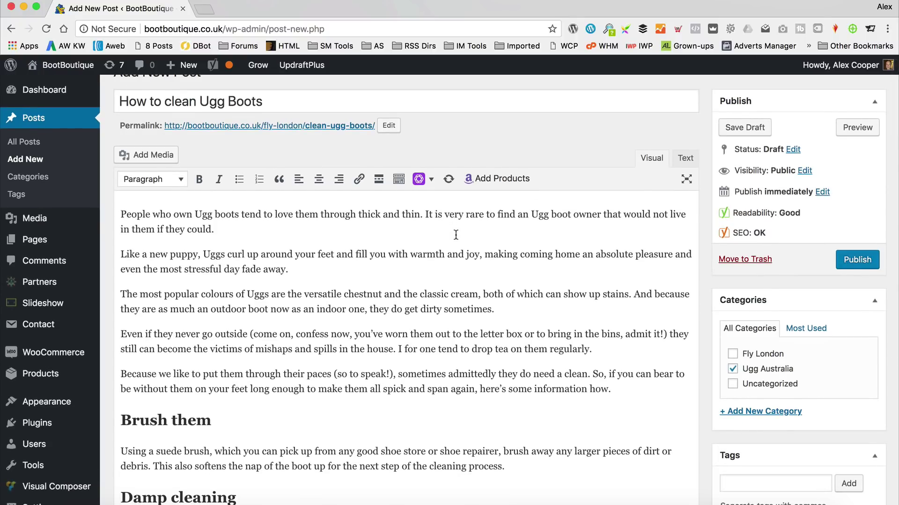
scroll(692, 252, "up", 1)
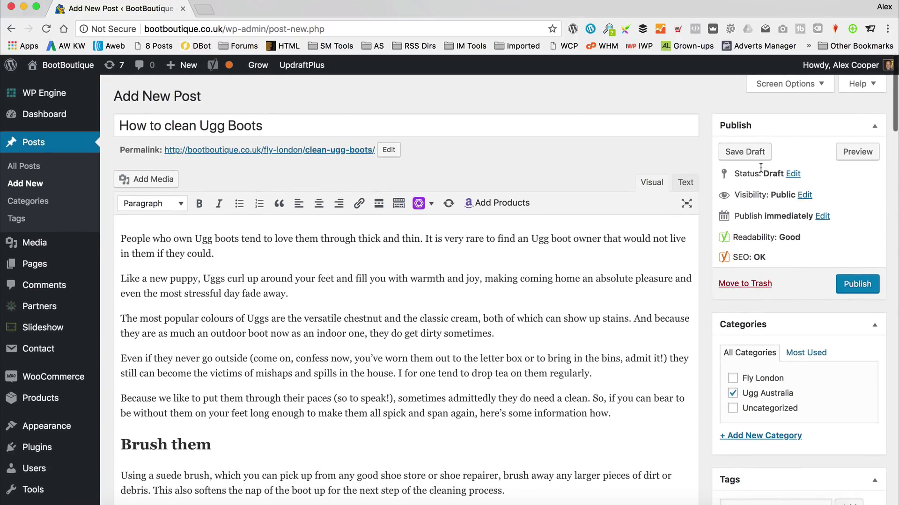
left_click(754, 154)
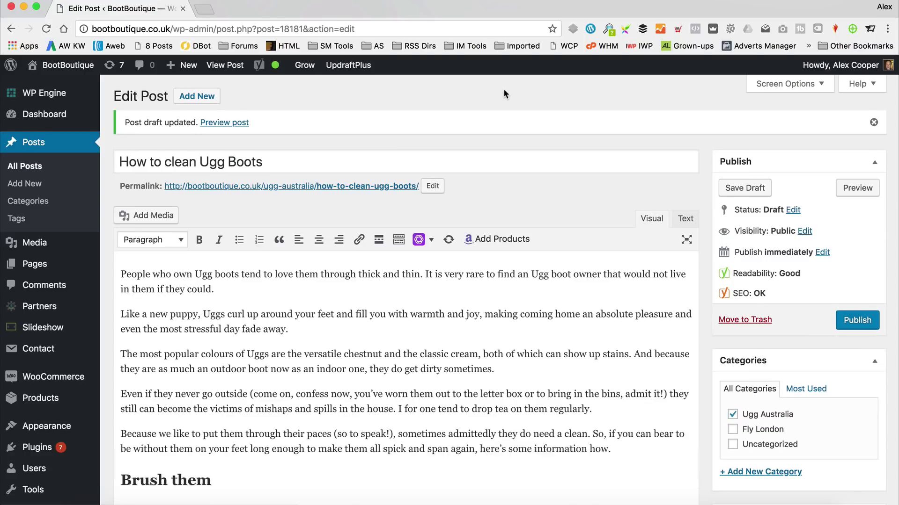
scroll(525, 281, "down", 15)
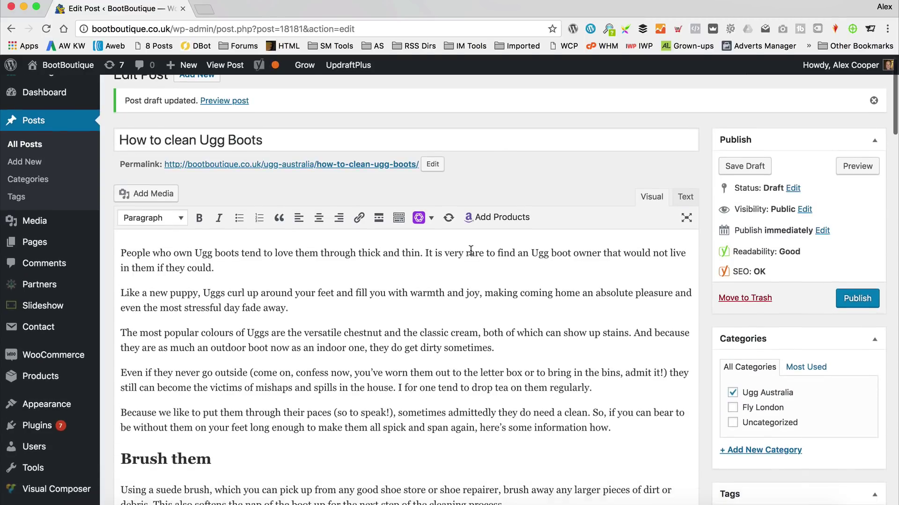
scroll(471, 251, "down", 15)
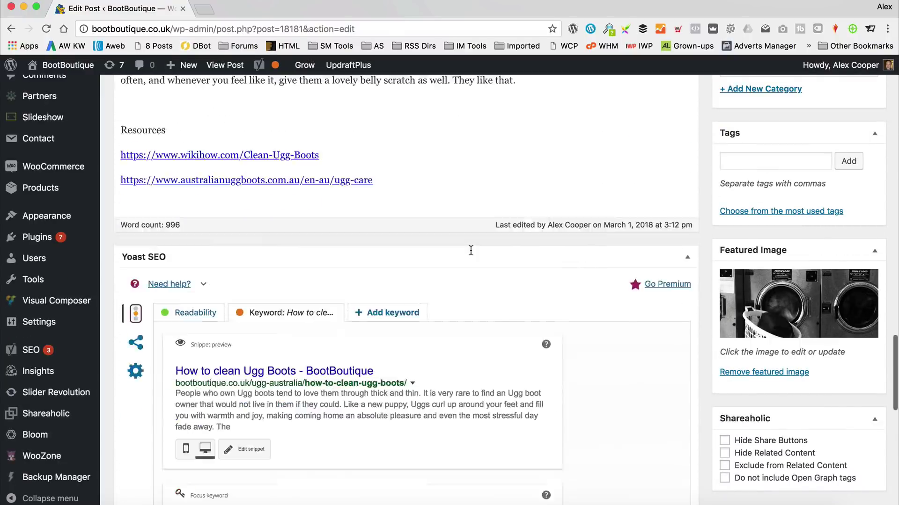
scroll(331, 323, "up", 20)
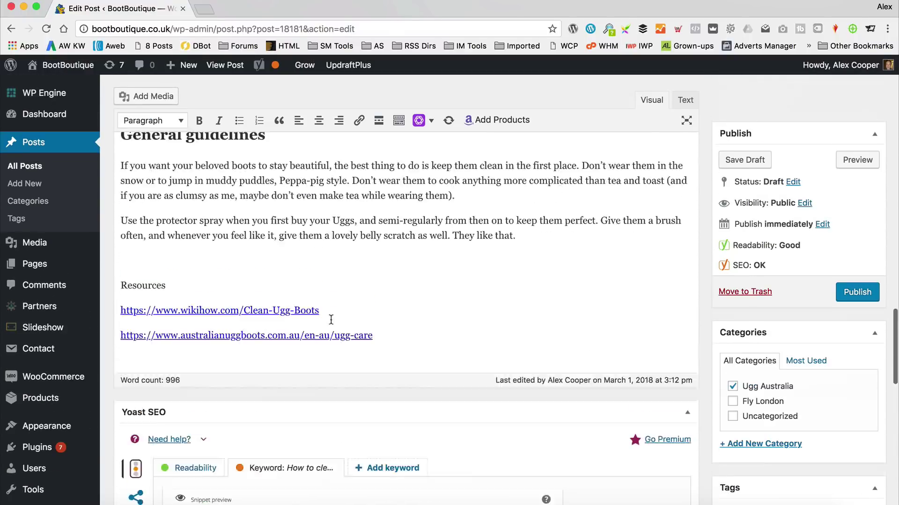
scroll(331, 320, "up", 8)
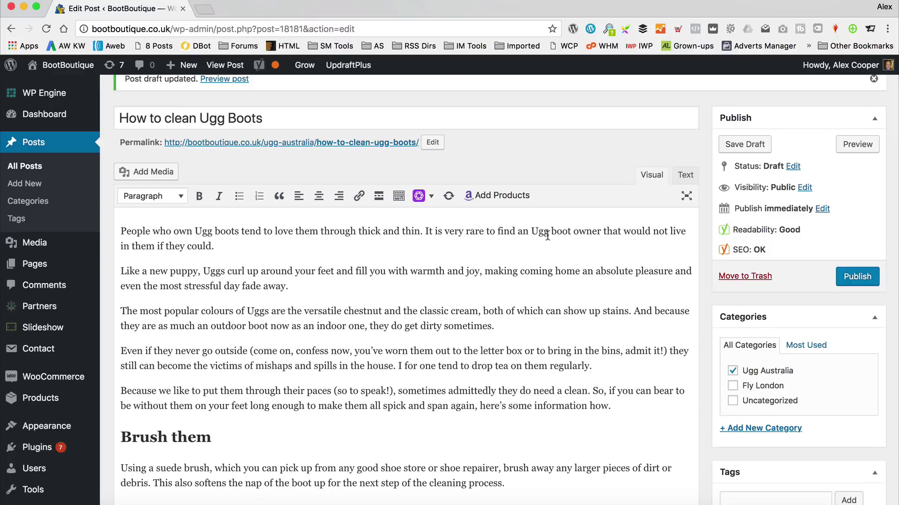
Append 'It's therefore important that you know how to clean Ugg Boots.' to the first paragraph
left_click(271, 241)
type("It's no")
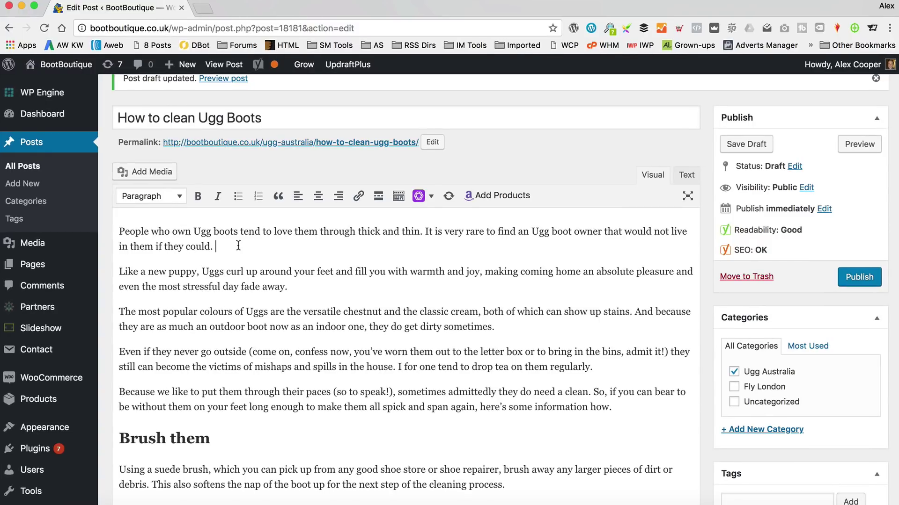
type("It's therf")
type("fore ipor")
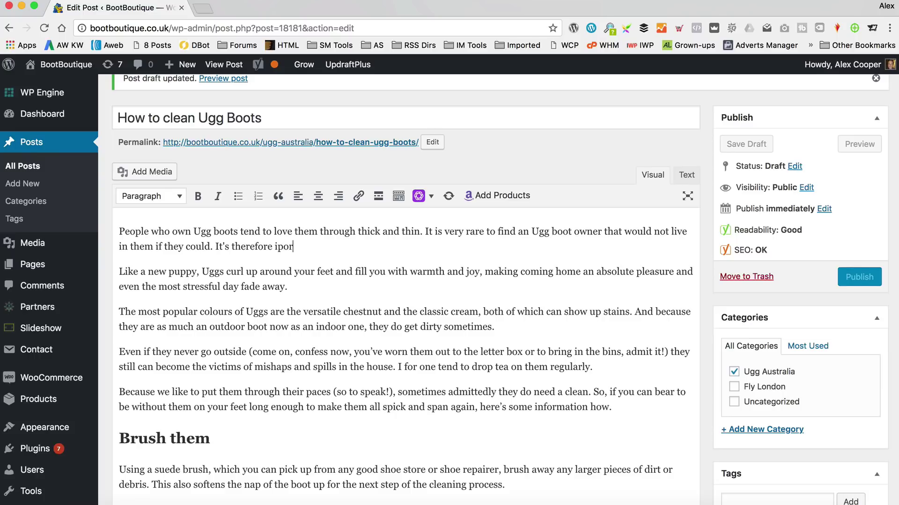
key("BackSpace")
key("BackSpace")
key("BackSpace")
type("mport")
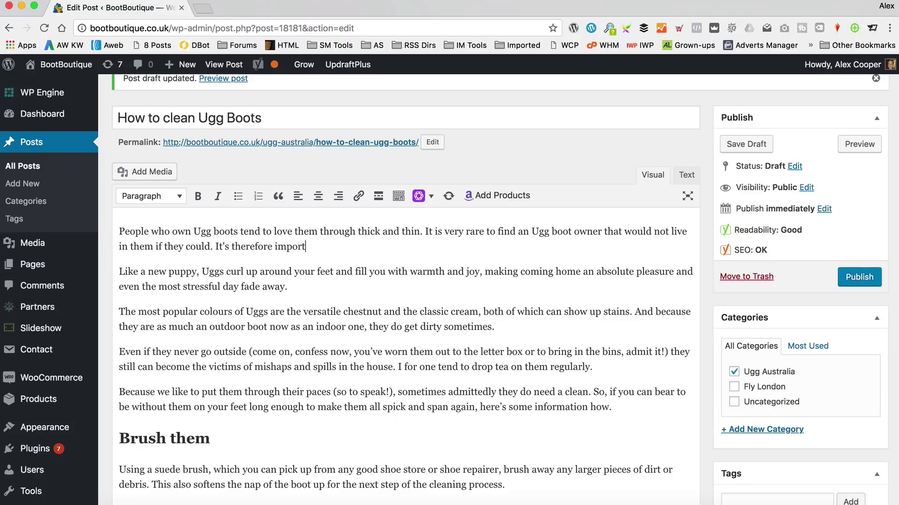
type("ant that you know how to clea")
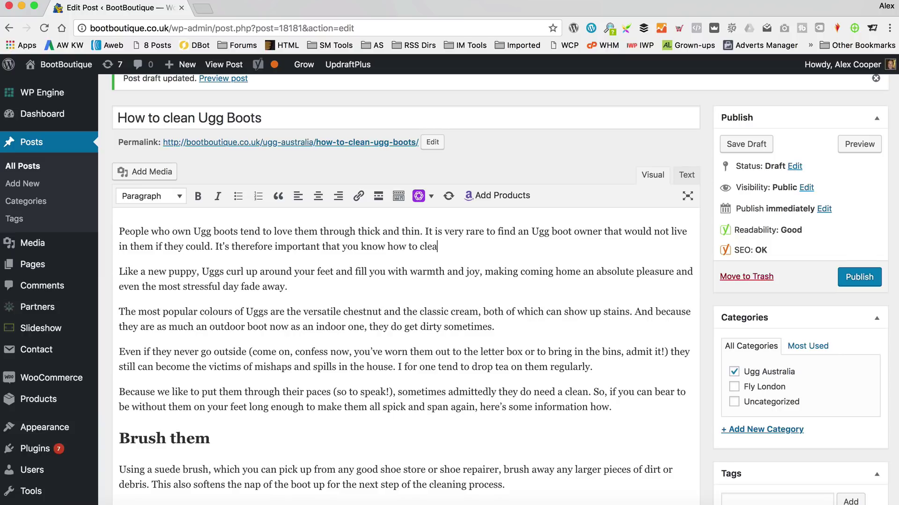
type("n Ugg Boots.")
Insert 'if you do own some Ugg boots,' just before 'that you know' in that sentence
left_click(339, 247)
key("Left")
key("Left")
key("Left")
type("if you do own some ")
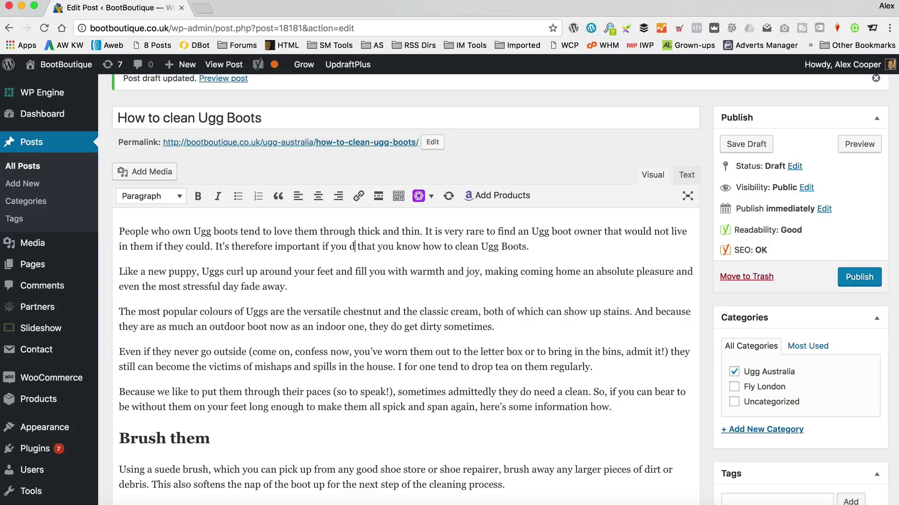
type("Ugg boots")
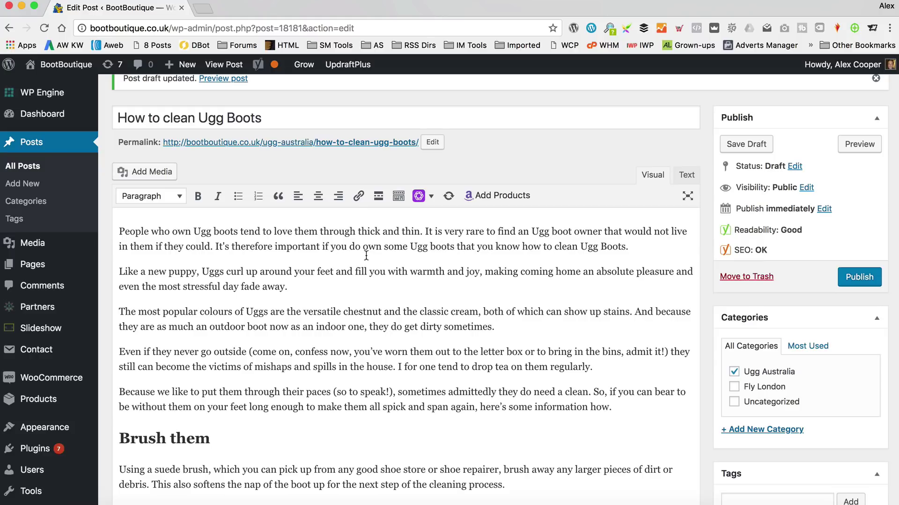
type(",")
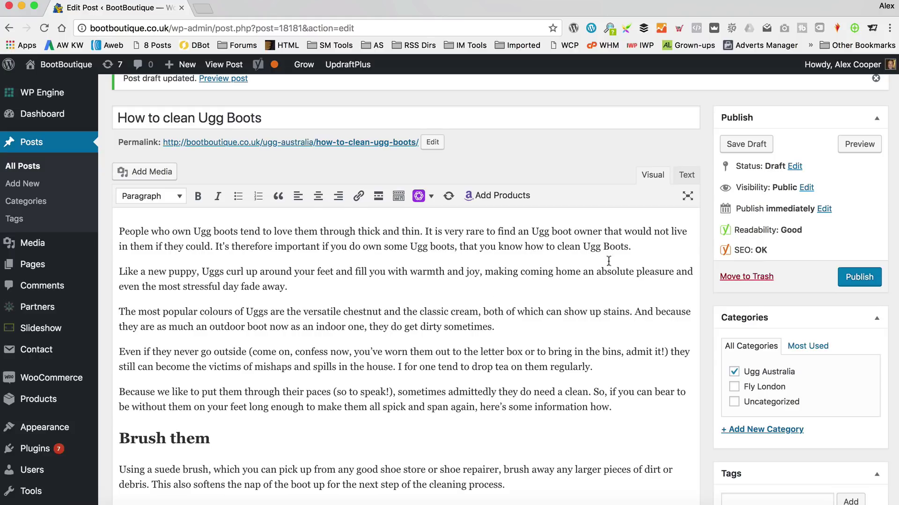
Prefix the 'Brush them' heading with 'How to clean Ugg Boots by' and change 'Brush' to 'Brushing'
scroll(596, 289, "down", 3)
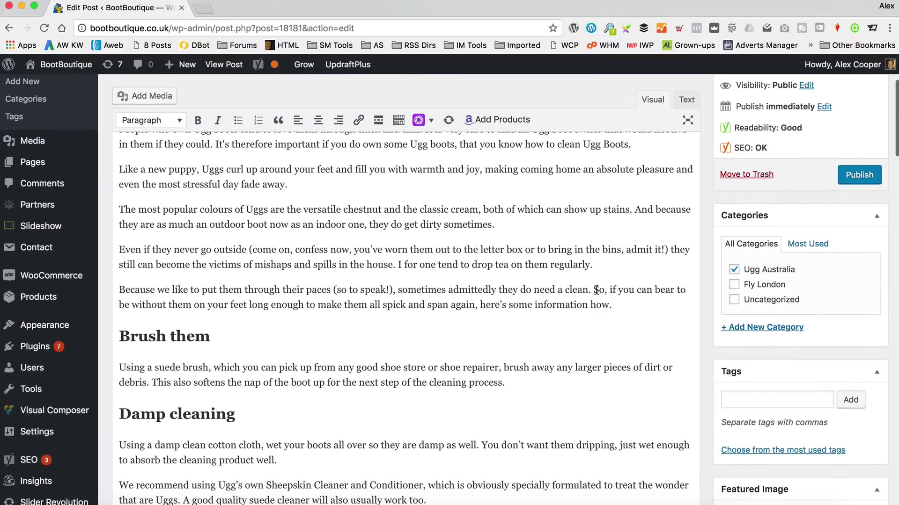
scroll(596, 289, "up", 1)
scroll(597, 289, "up", 1)
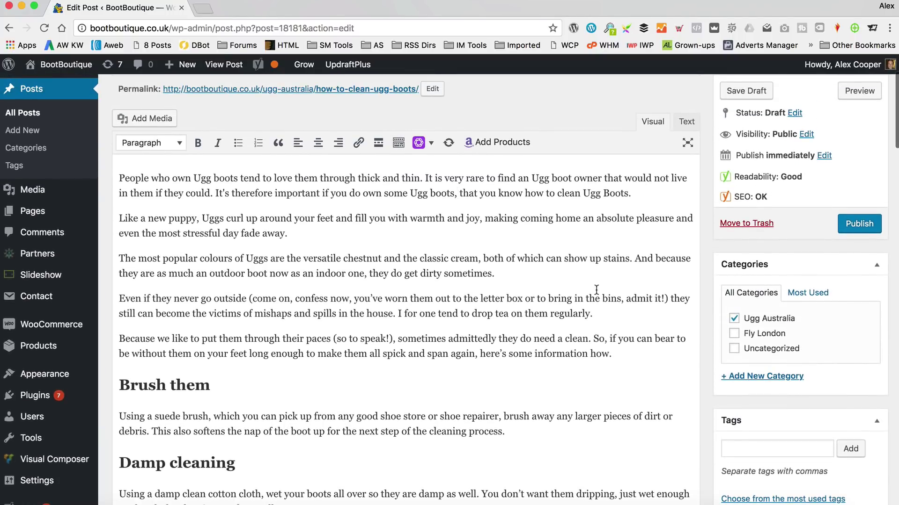
scroll(596, 289, "down", 1)
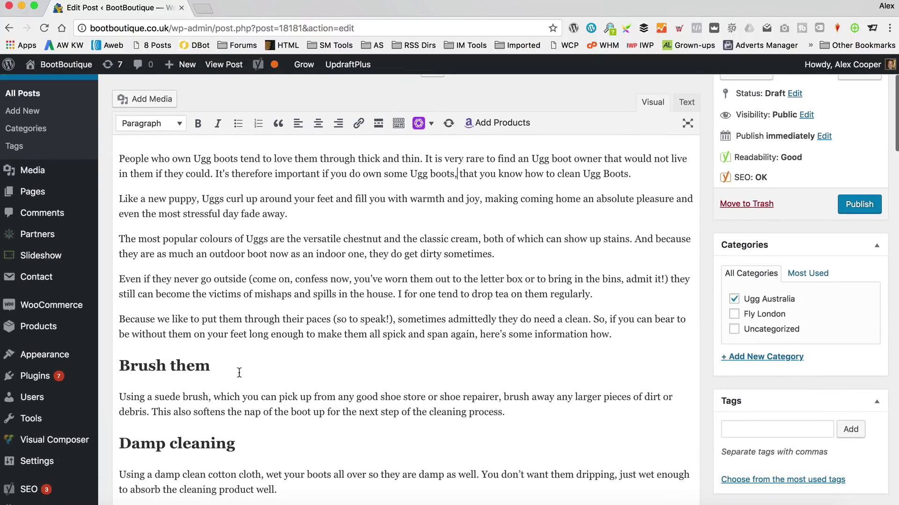
left_click(121, 365)
type("How to ")
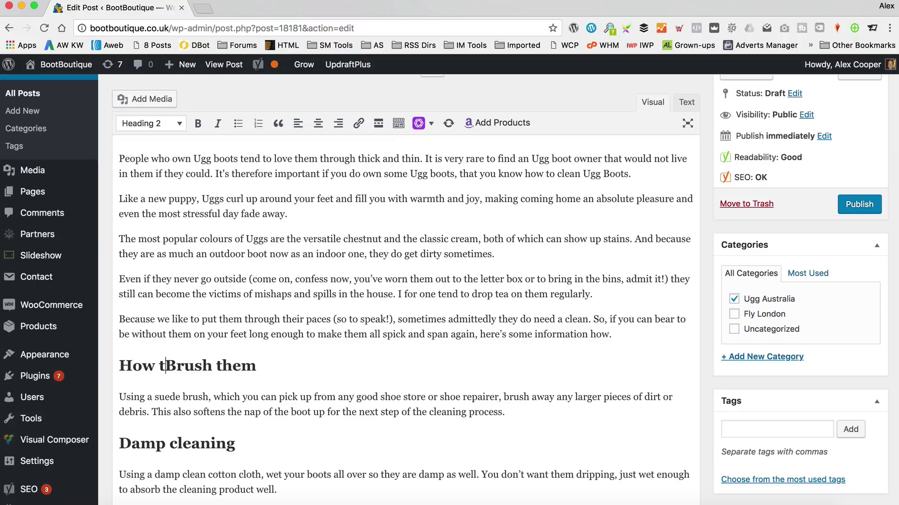
type("clean ")
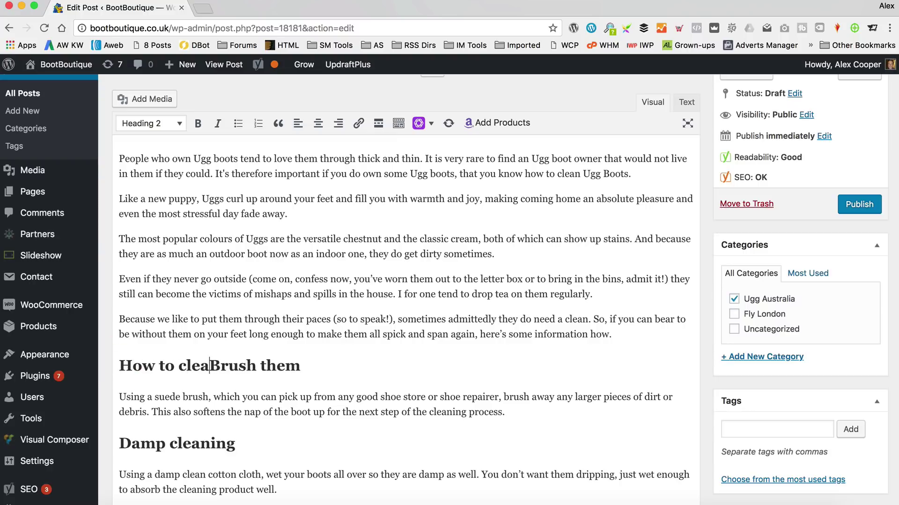
type("Ugg Boots")
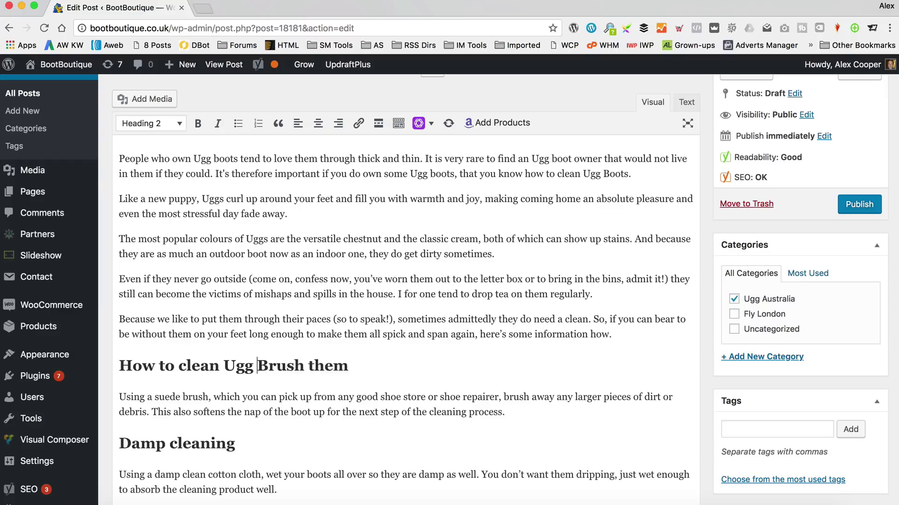
type(" by B")
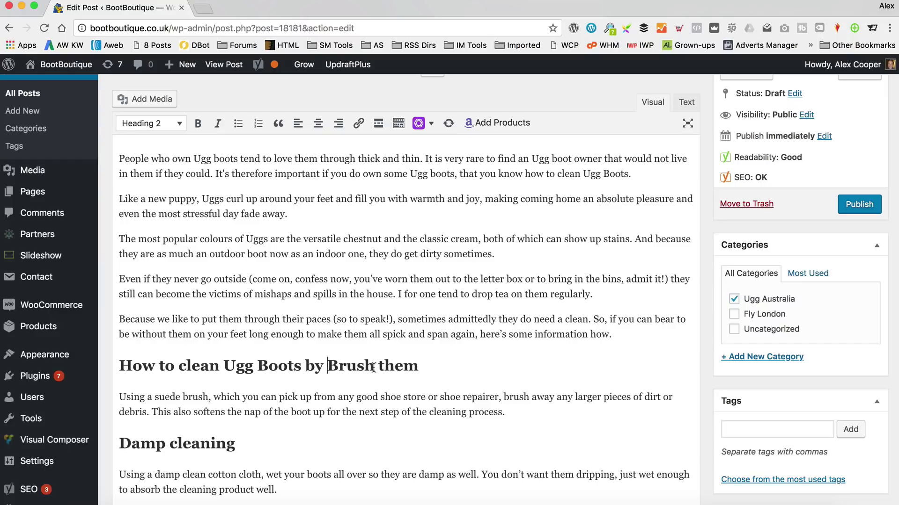
left_click(373, 367)
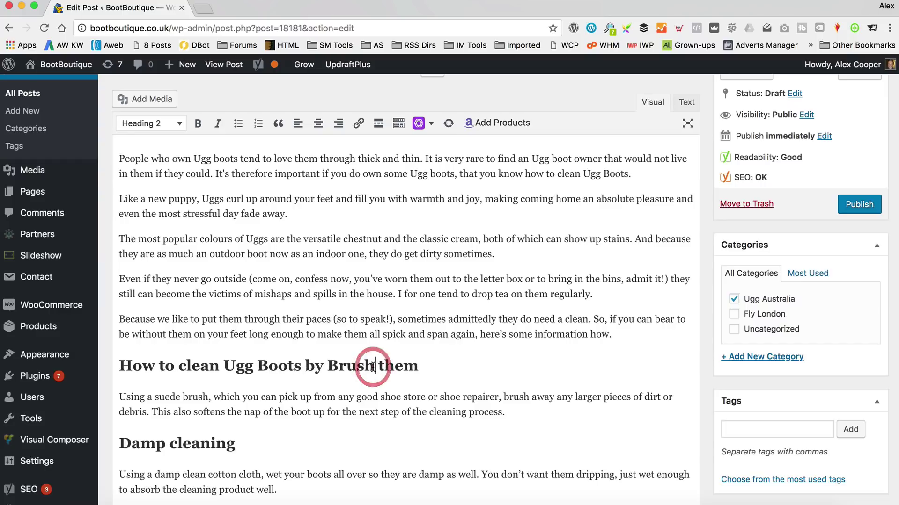
type("ing")
left_click(452, 310)
scroll(452, 310, "down", 4)
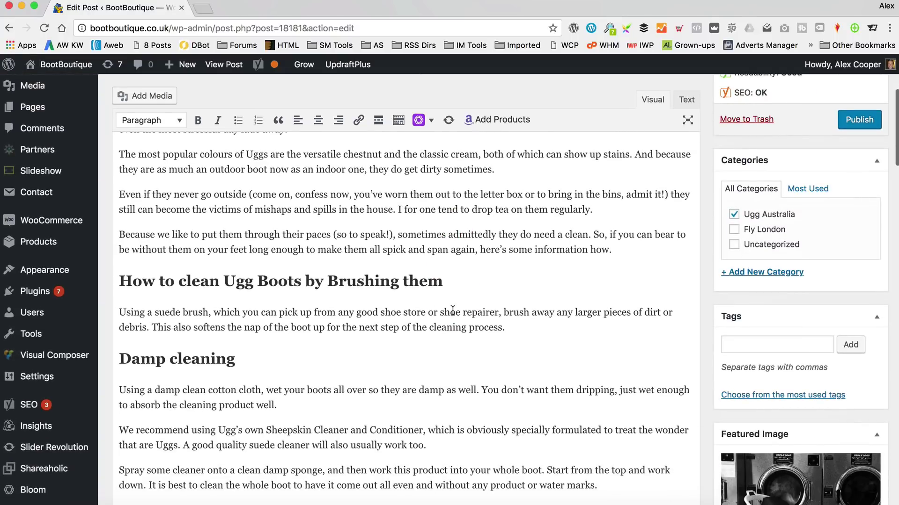
scroll(452, 311, "down", 3)
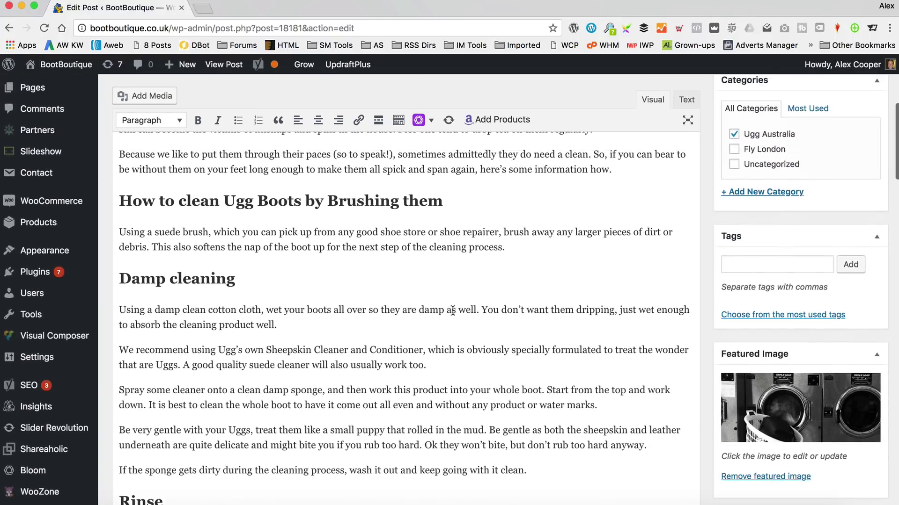
scroll(452, 310, "up", 2)
scroll(283, 254, "down", 6)
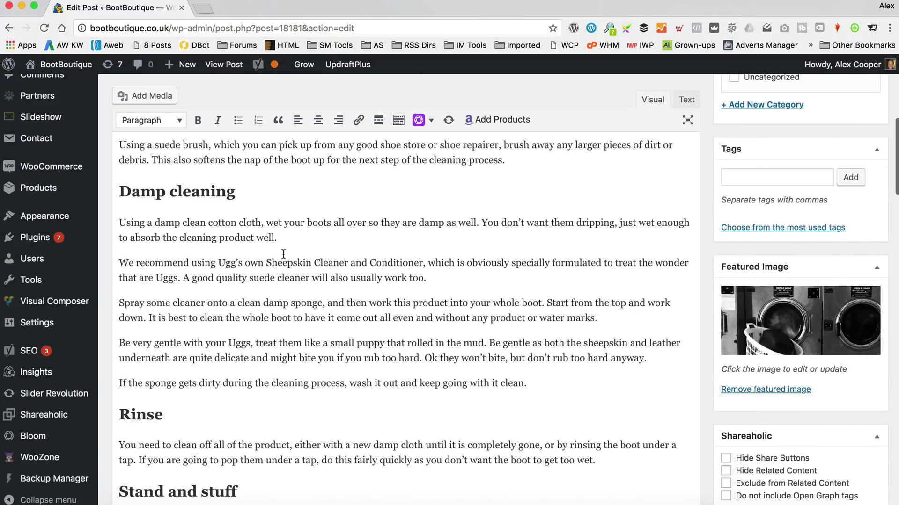
scroll(283, 254, "up", 4)
scroll(283, 255, "down", 19)
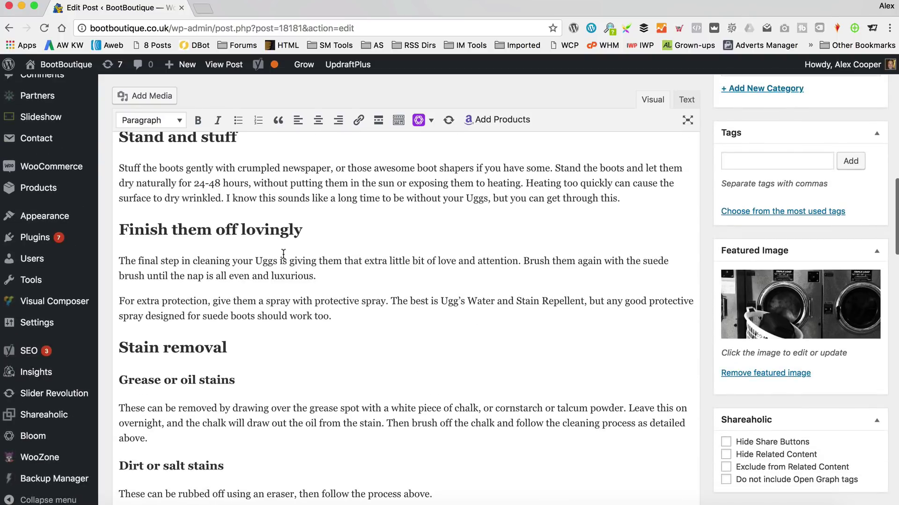
scroll(283, 254, "down", 6)
scroll(283, 254, "up", 2)
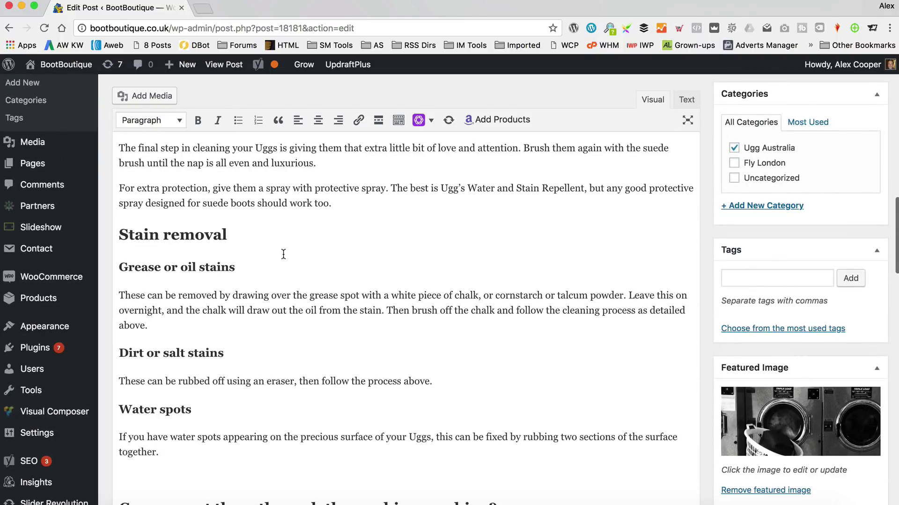
scroll(283, 254, "down", 9)
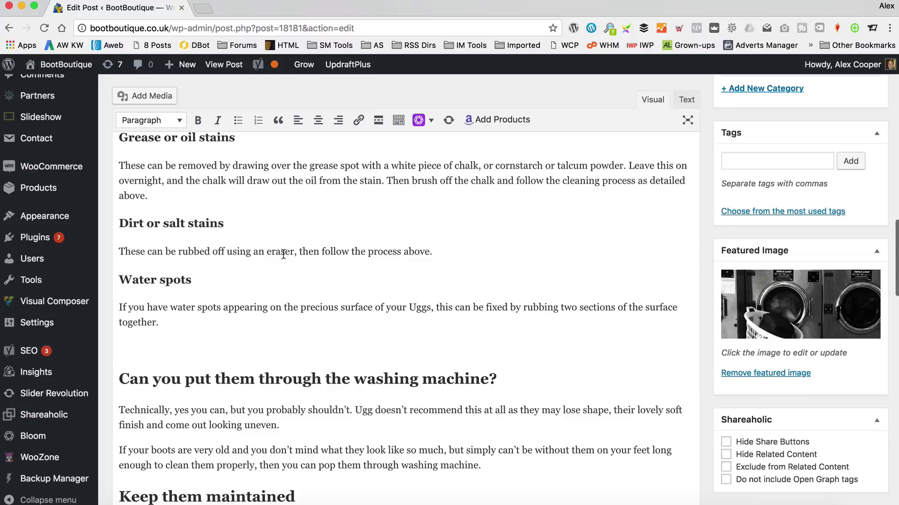
left_click(134, 309)
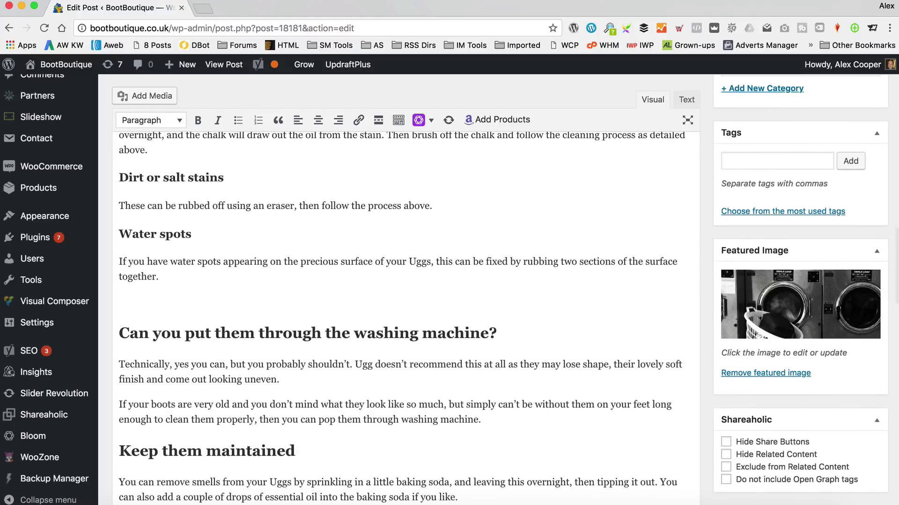
key("BackSpace")
scroll(287, 275, "down", 4)
scroll(286, 276, "down", 4)
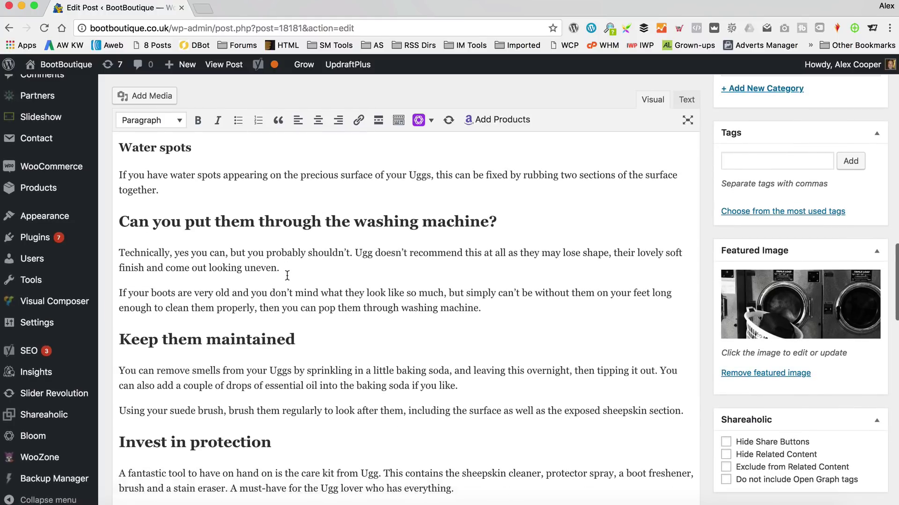
scroll(286, 276, "down", 20)
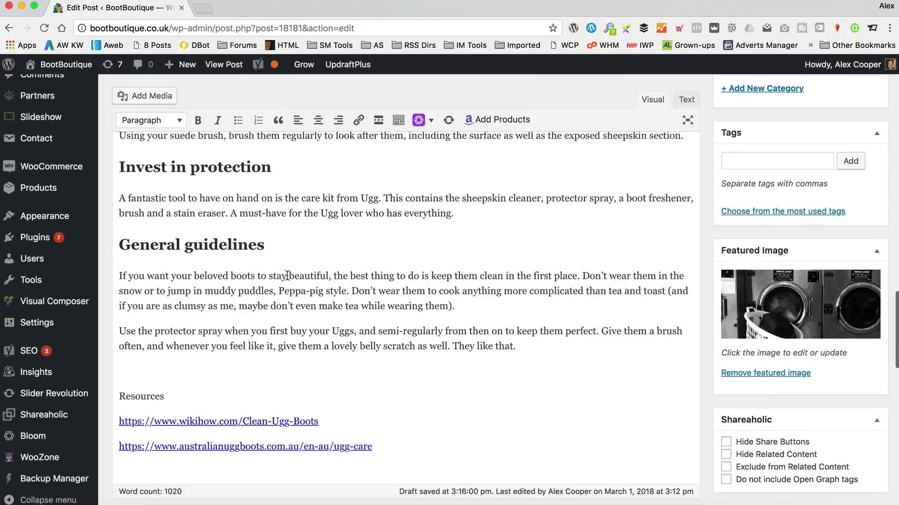
scroll(287, 280, "down", 14)
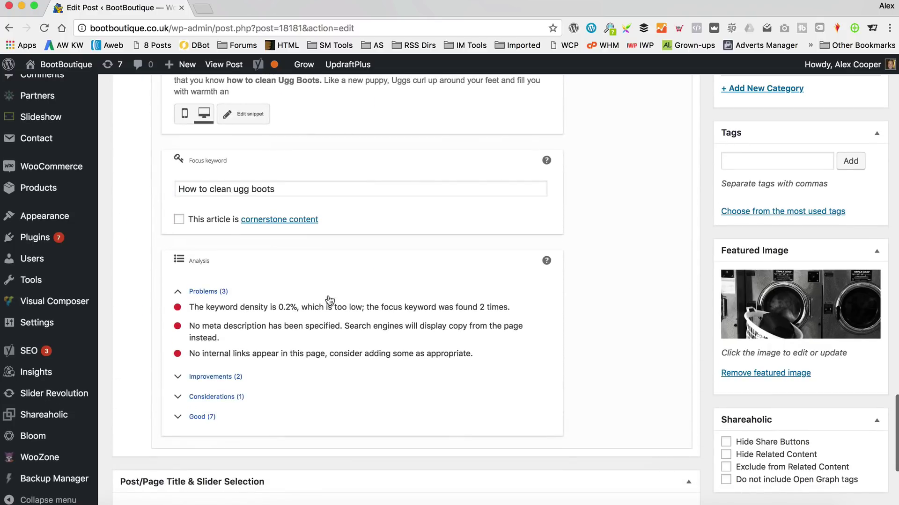
scroll(390, 301, "up", 20)
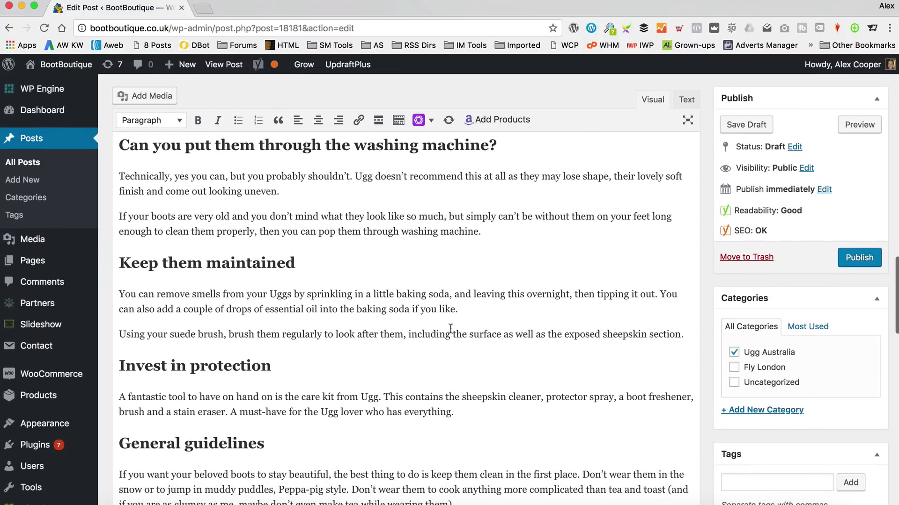
scroll(498, 331, "down", 3)
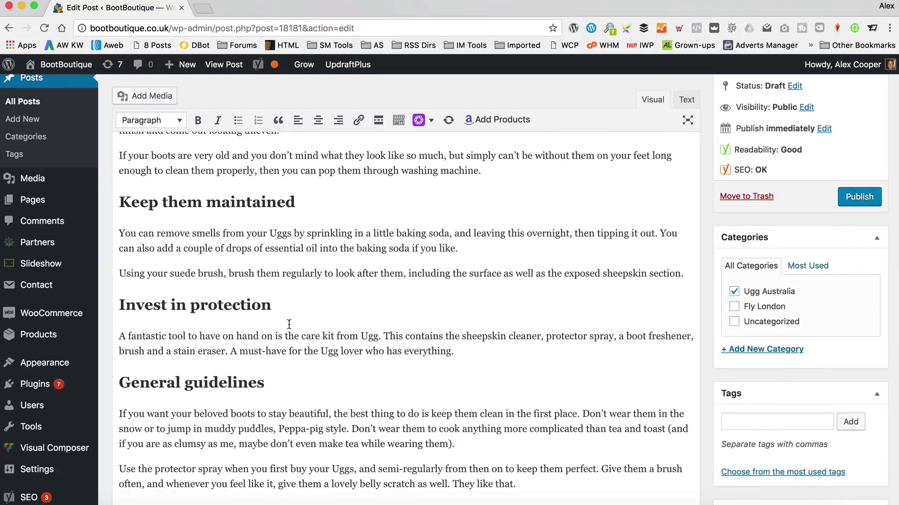
Extend the fourth paragraph's 'information how' to 'how to clean Ugg boots' and check the Yoast Analysis
scroll(369, 305, "up", 15)
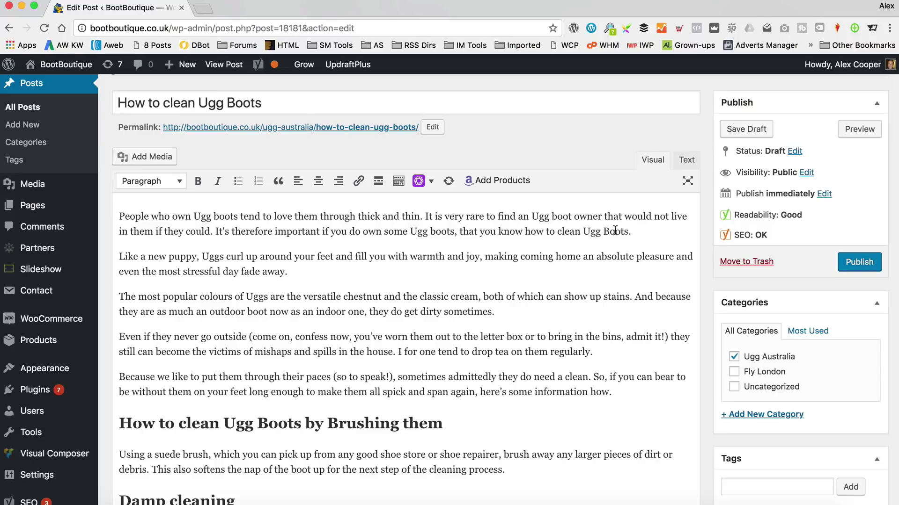
scroll(491, 266, "down", 6)
scroll(618, 231, "up", 3)
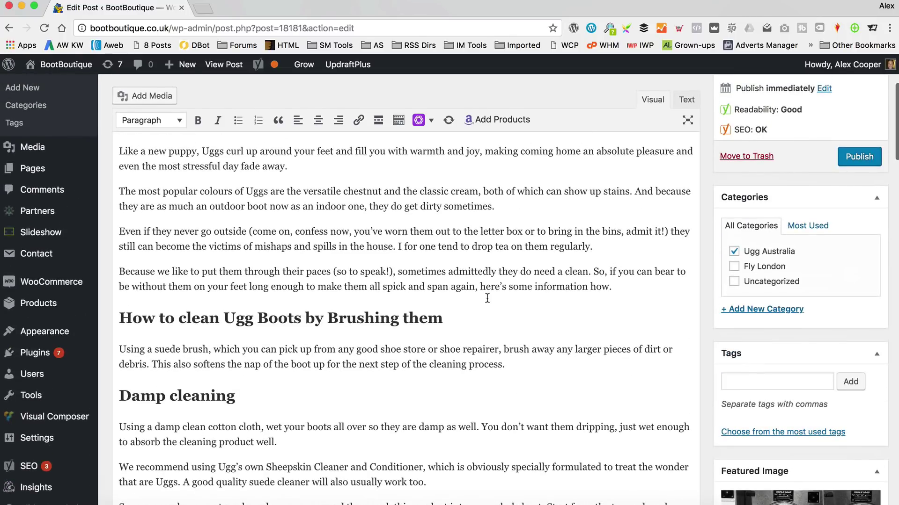
left_click(606, 286)
type("to clean yourr")
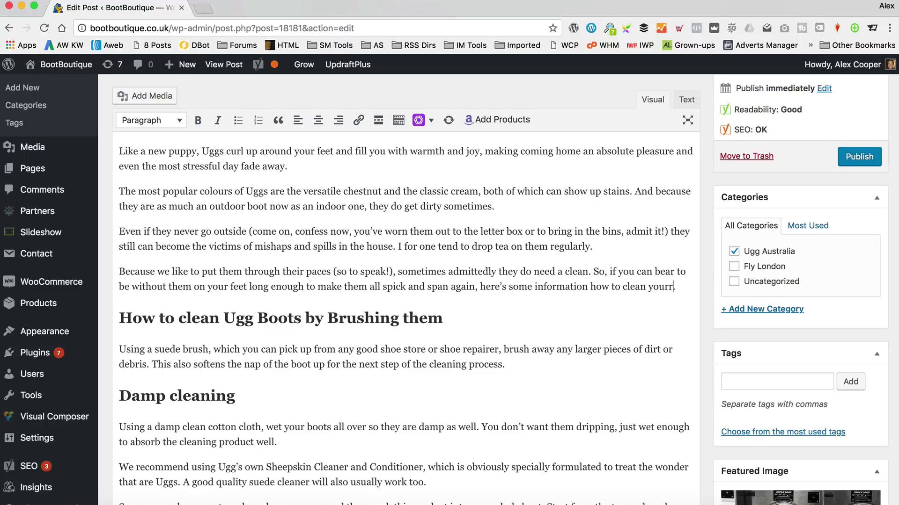
key("BackSpace")
key("BackSpace")
key("BackSpace")
key("BackSpace")
key("BackSpace")
type("Ugg boots")
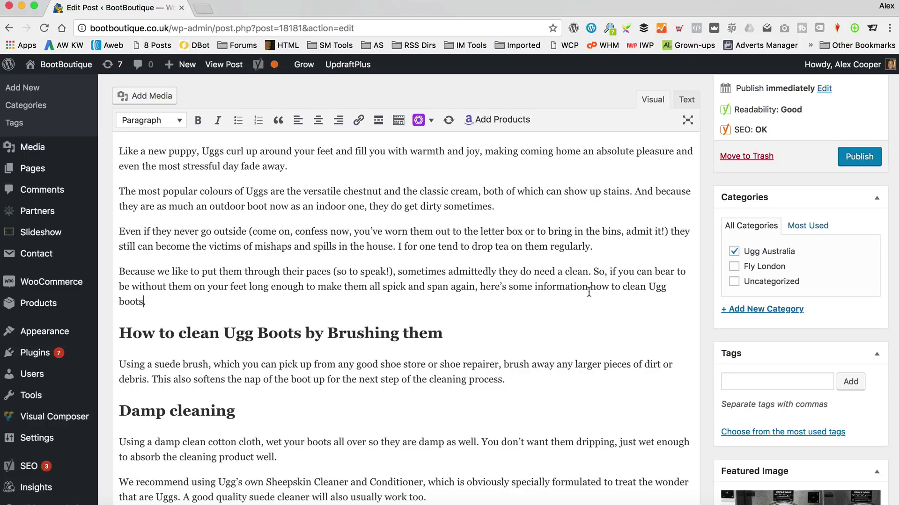
scroll(589, 293, "down", 20)
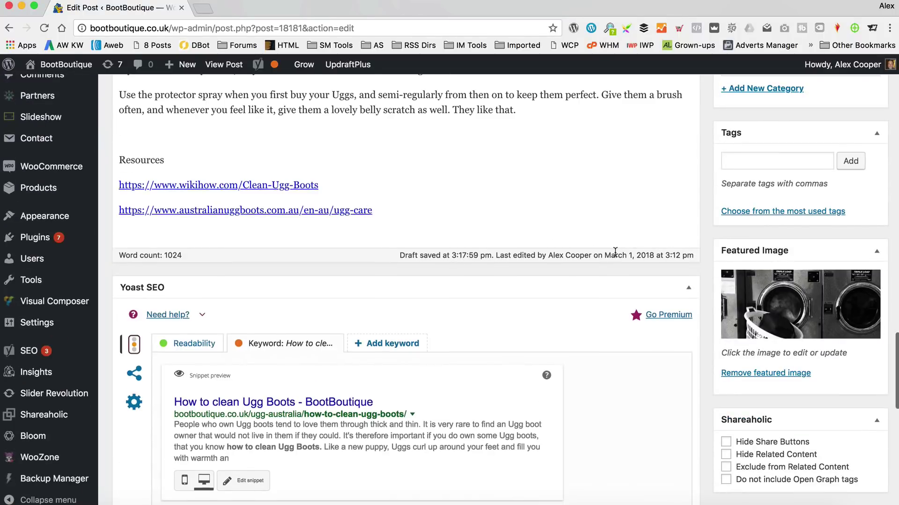
scroll(614, 253, "down", 10)
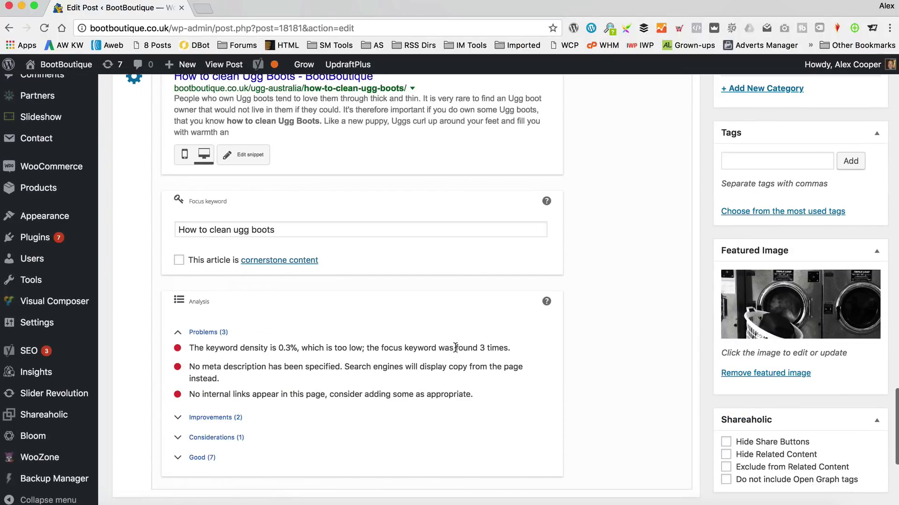
scroll(455, 348, "up", 15)
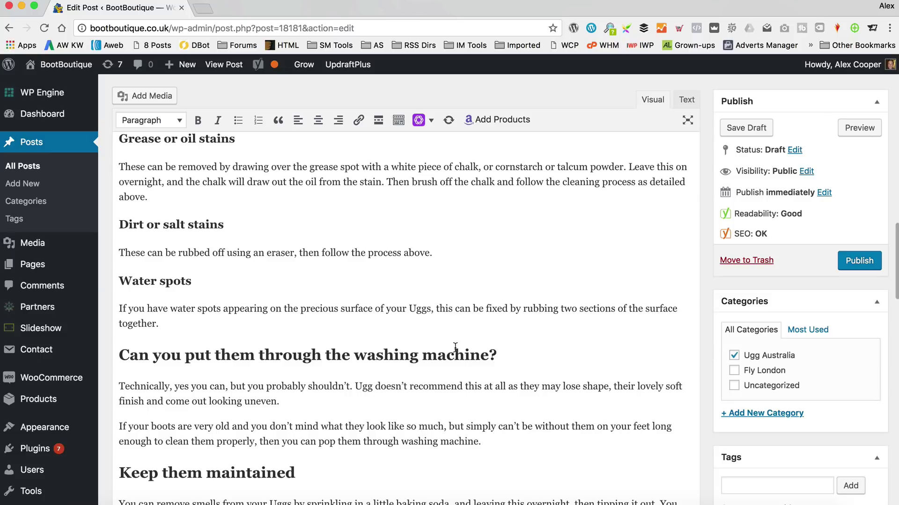
Add a closing line after 'They like that.': 'Now you know how to clean Ugg Boots you'll never need to worry about them looking dirty'
scroll(455, 347, "down", 5)
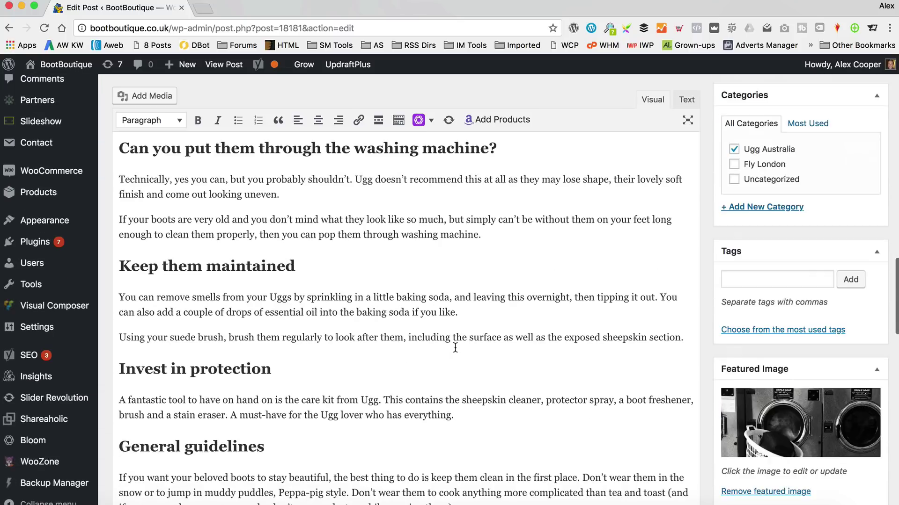
scroll(455, 347, "down", 3)
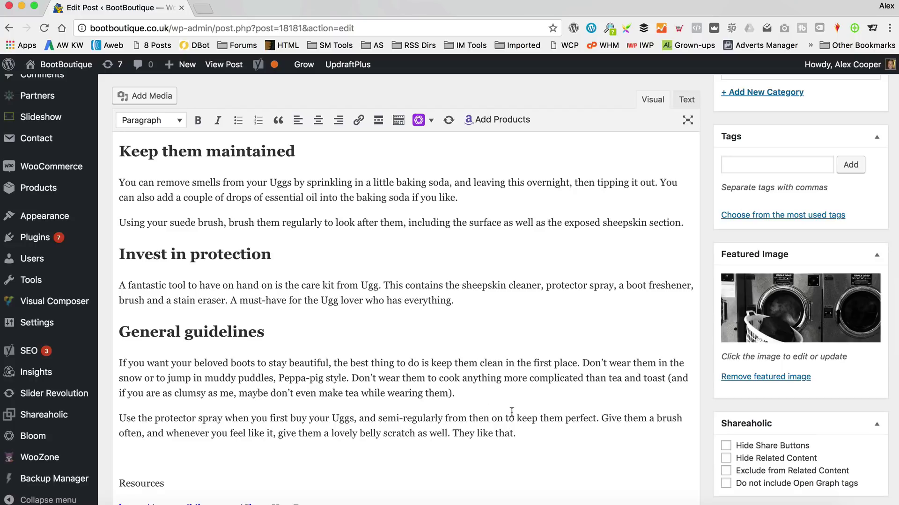
left_click(537, 433)
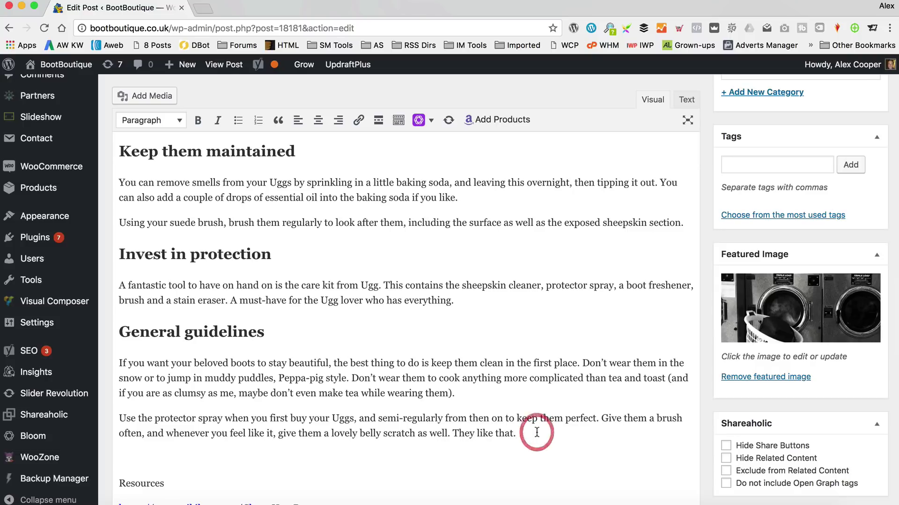
key("Return")
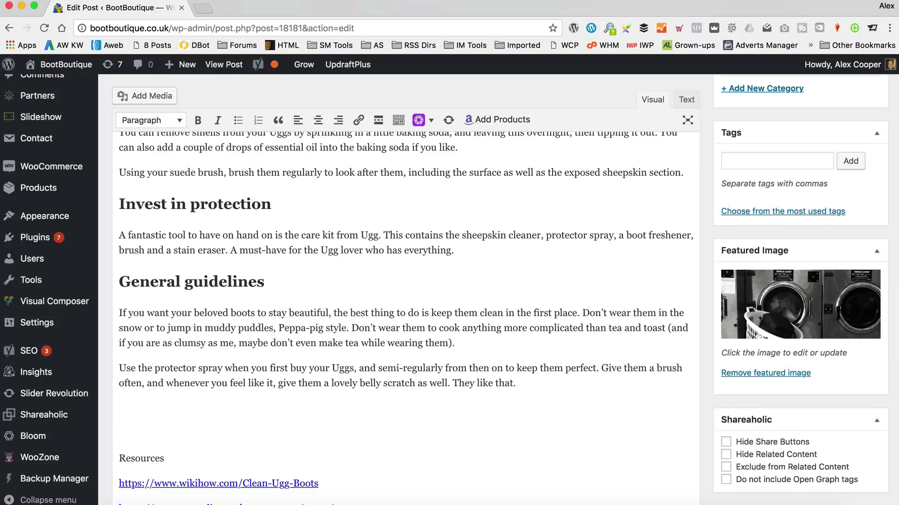
type("Now you know how to cle")
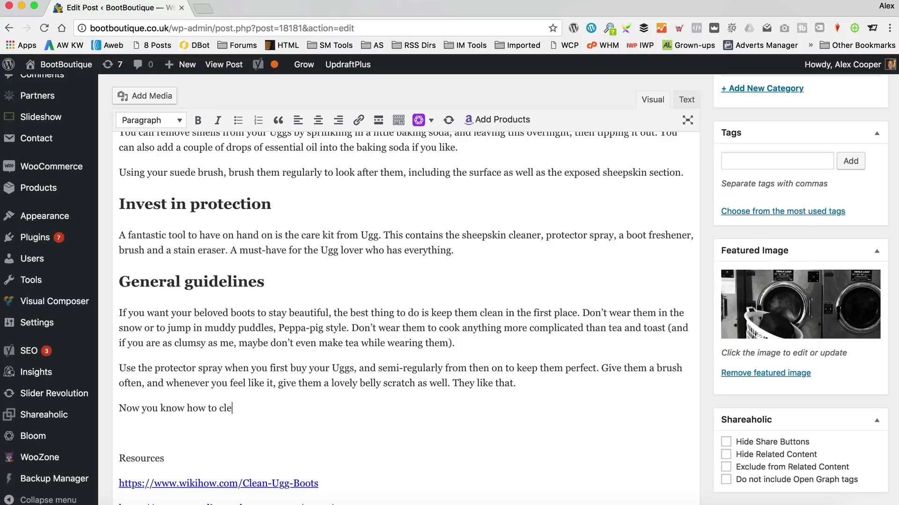
type("an Ugg Boo")
type("boors you")
type("you'll never need to wory")
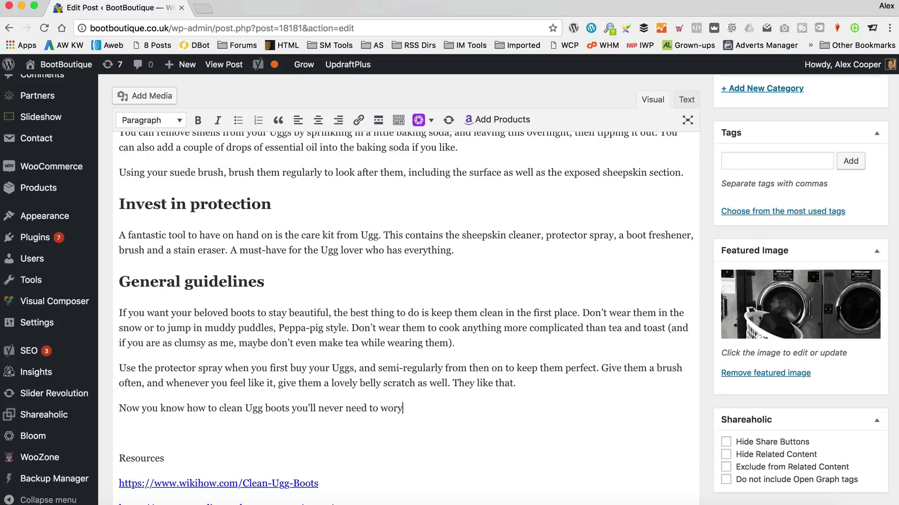
key("BackSpace")
type("ry about them looking dirty.")
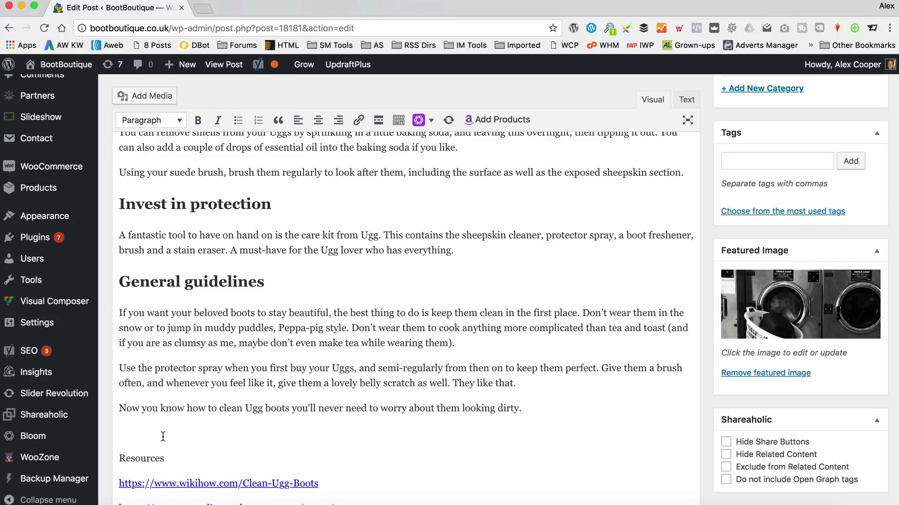
Remove the empty line above Resources and italicise the Resources heading and links
left_click(142, 435)
key("BackSpace")
scroll(199, 418, "down", 3)
left_click_drag(403, 395, 119, 343)
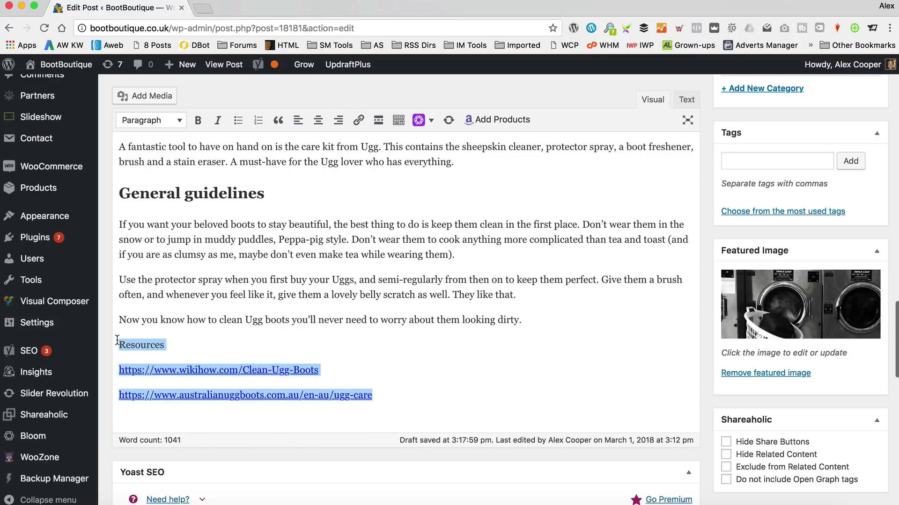
left_click(218, 121)
Extend the heading to 'General guidelines on how to clean Ugg Boots'
scroll(405, 195, "down", 15)
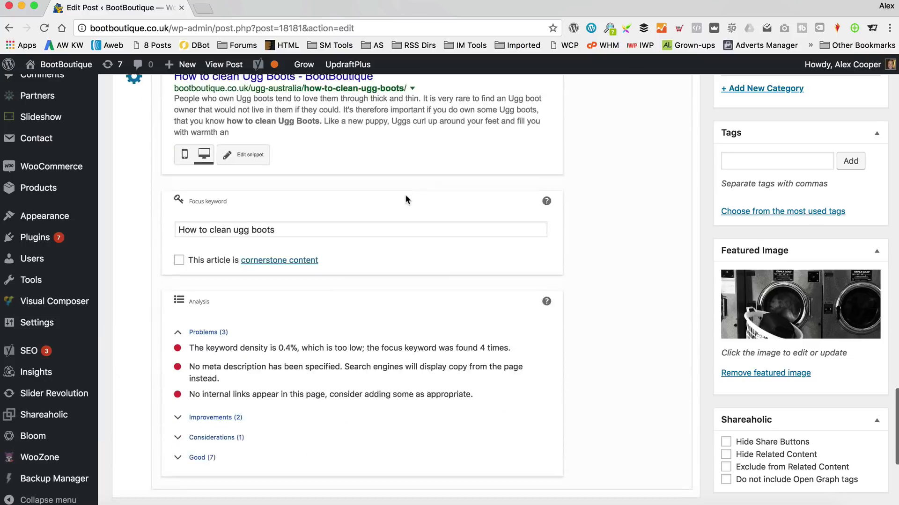
scroll(405, 195, "up", 5)
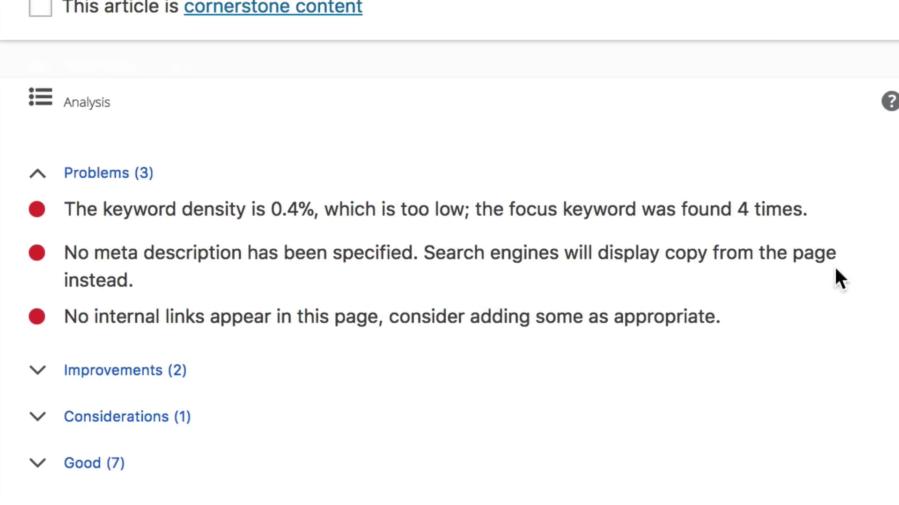
scroll(853, 344, "up", 10)
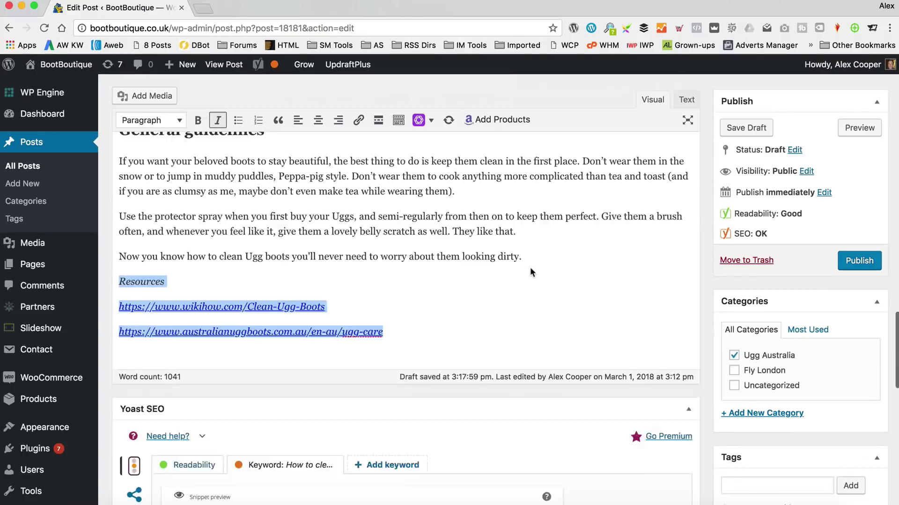
scroll(531, 270, "up", 3)
left_click(531, 269)
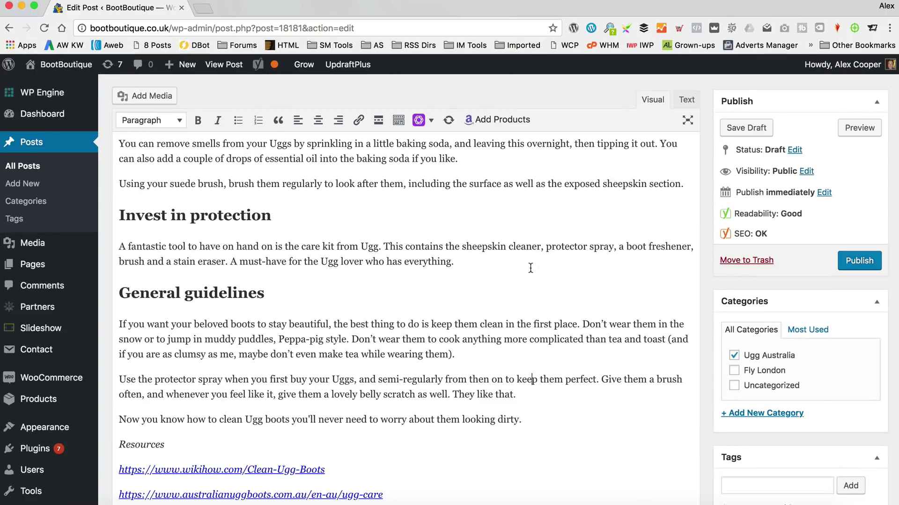
left_click(289, 294)
type("on how to clean")
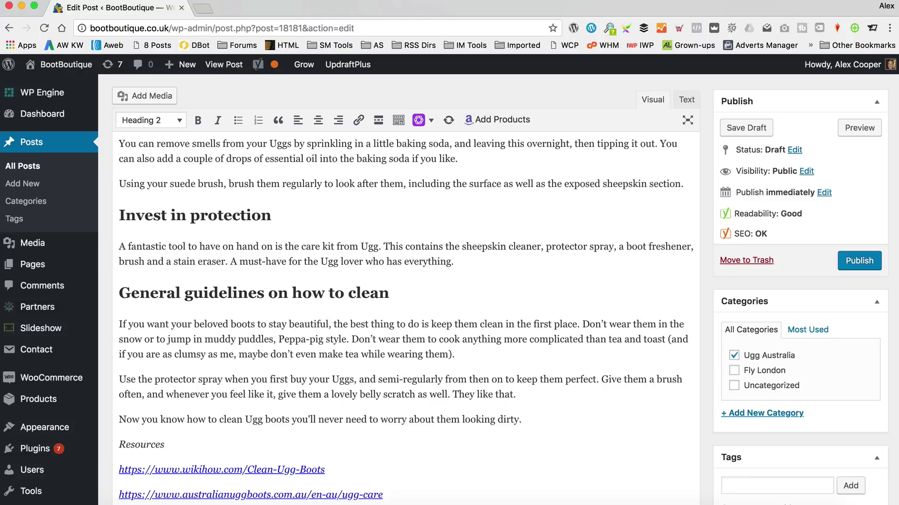
type(" u+U")
key("BackSpace")
key("BackSpace")
key("BackSpace")
type("Ugg Boots")
Scroll down to review the Yoast analysis results for the draft
scroll(459, 294, "down", 8)
scroll(458, 294, "down", 5)
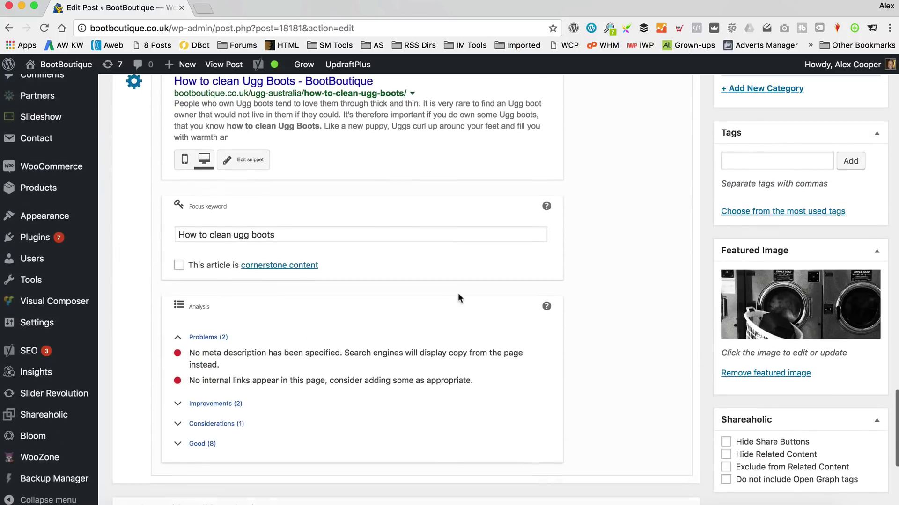
scroll(524, 350, "up", 3)
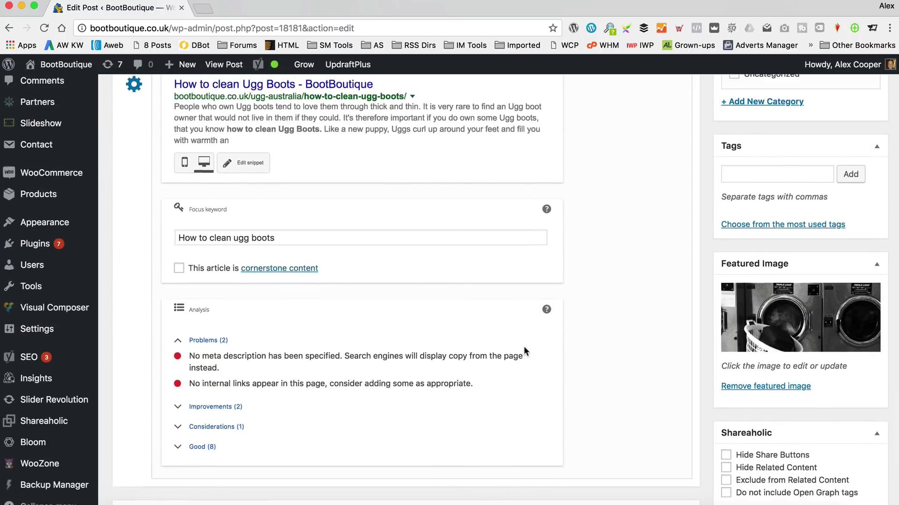
scroll(524, 351, "down", 2)
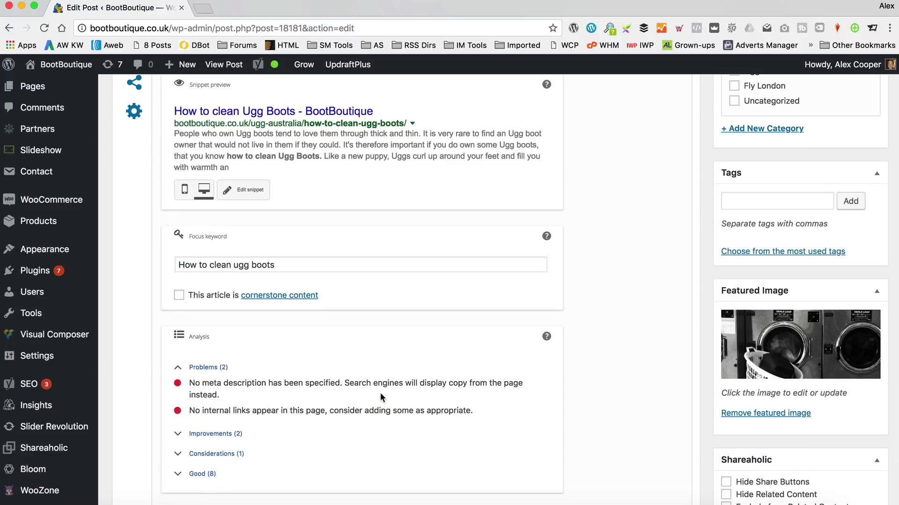
scroll(382, 394, "up", 20)
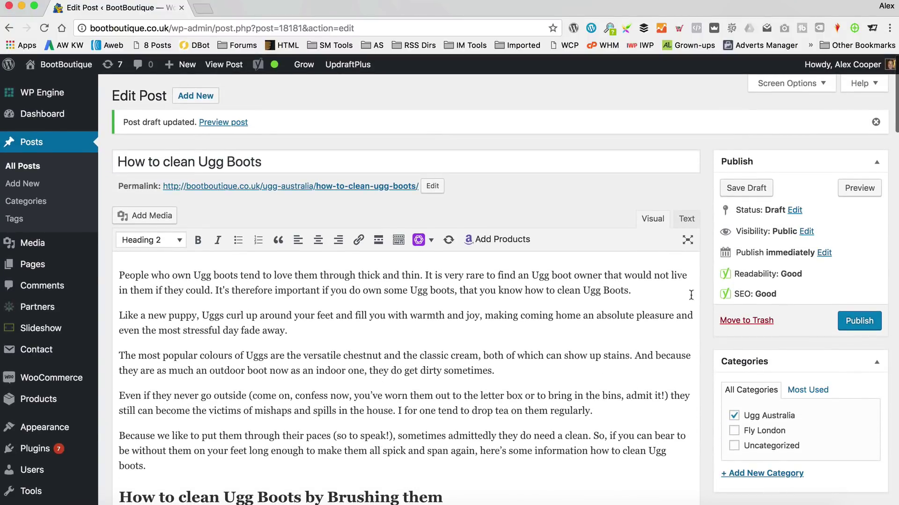
left_click_drag(672, 298, 243, 257)
key("super+c")
scroll(446, 238, "down", 20)
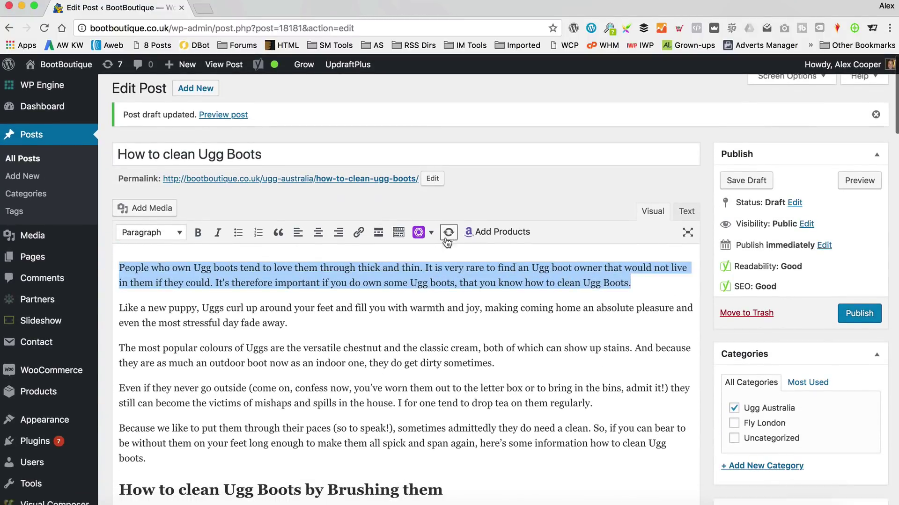
scroll(446, 238, "down", 10)
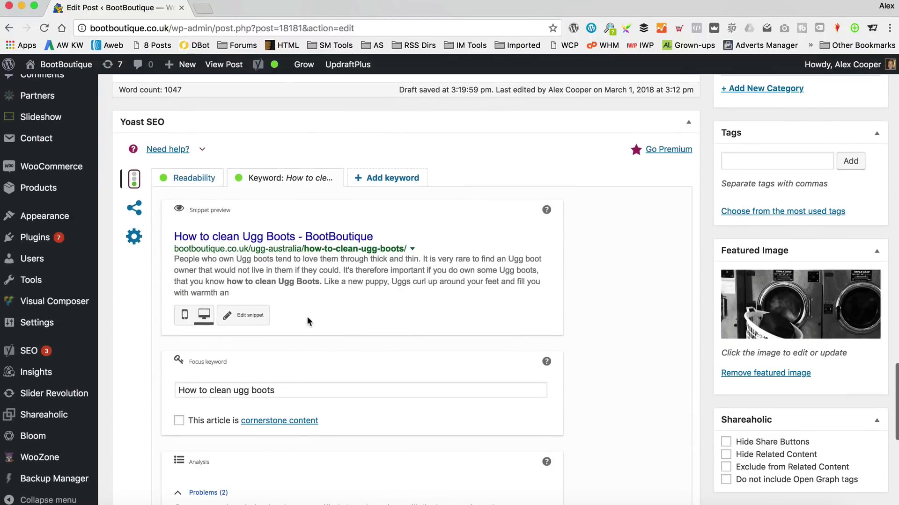
left_click(307, 273)
key("super+v")
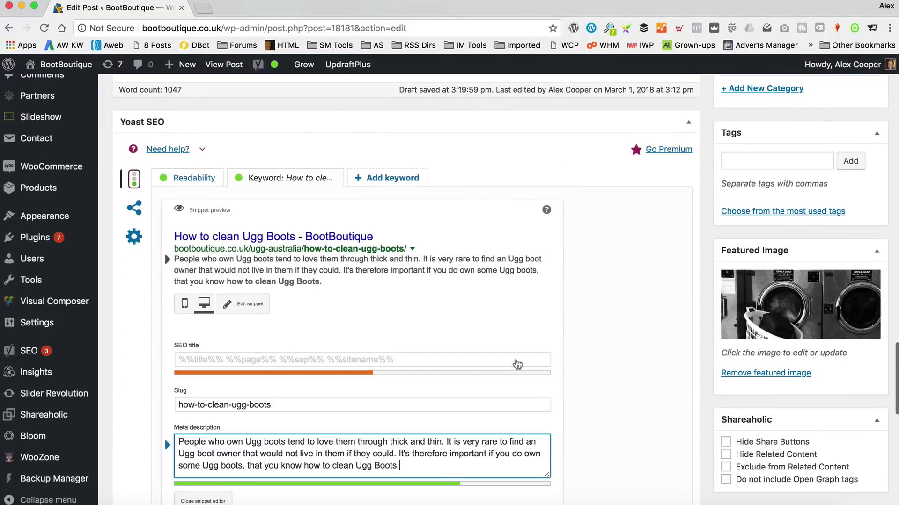
scroll(521, 355, "down", 10)
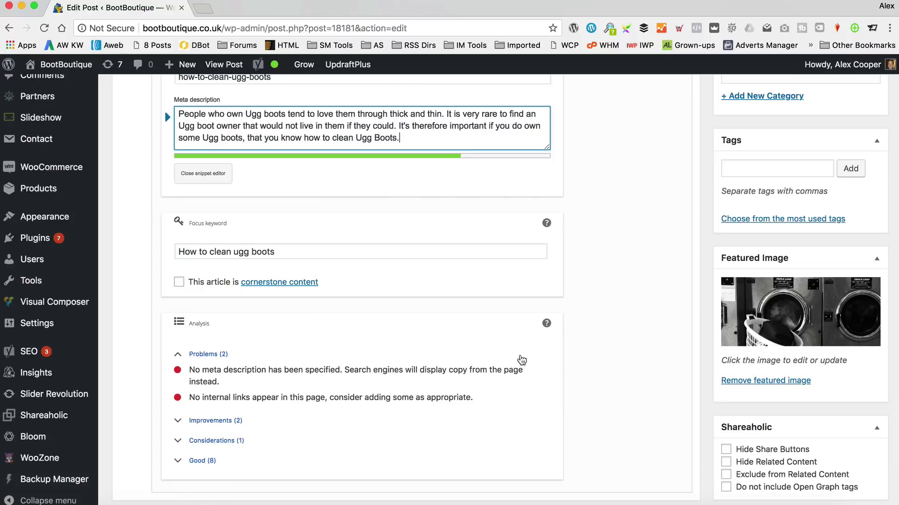
left_click(443, 262)
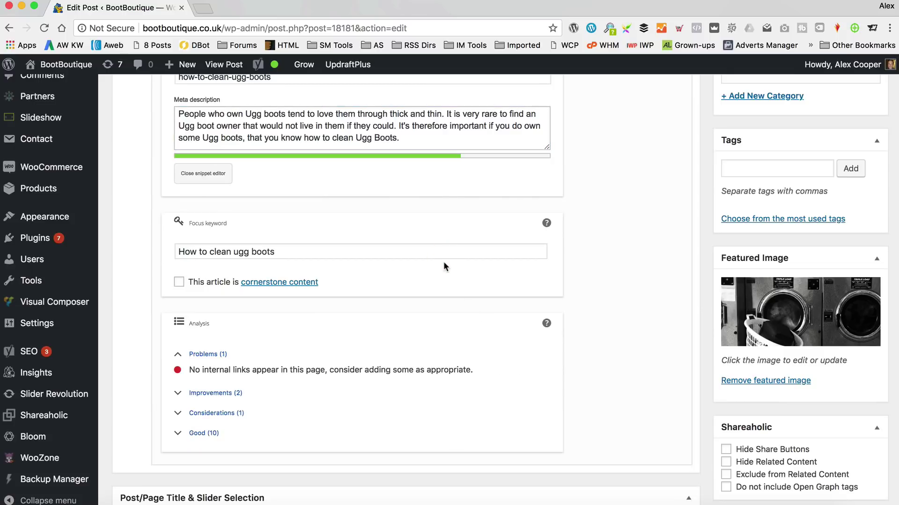
scroll(386, 373, "up", 20)
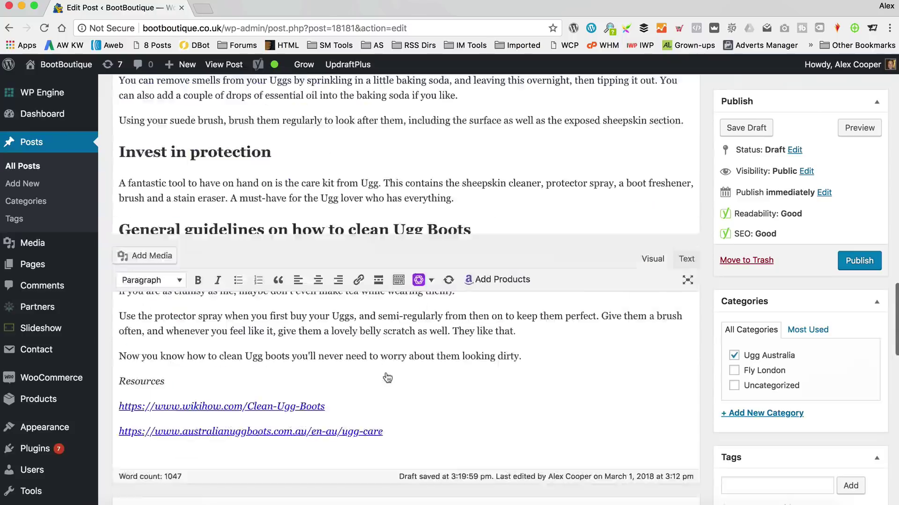
scroll(386, 373, "up", 5)
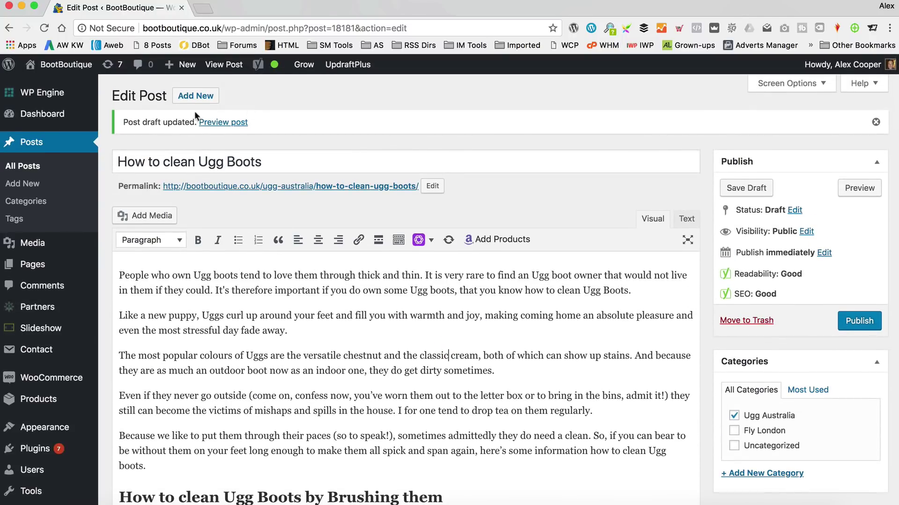
Open the BootBoutique shop in a new tab and copy the UGG AUSTRALIA menu link address
right_click(65, 68)
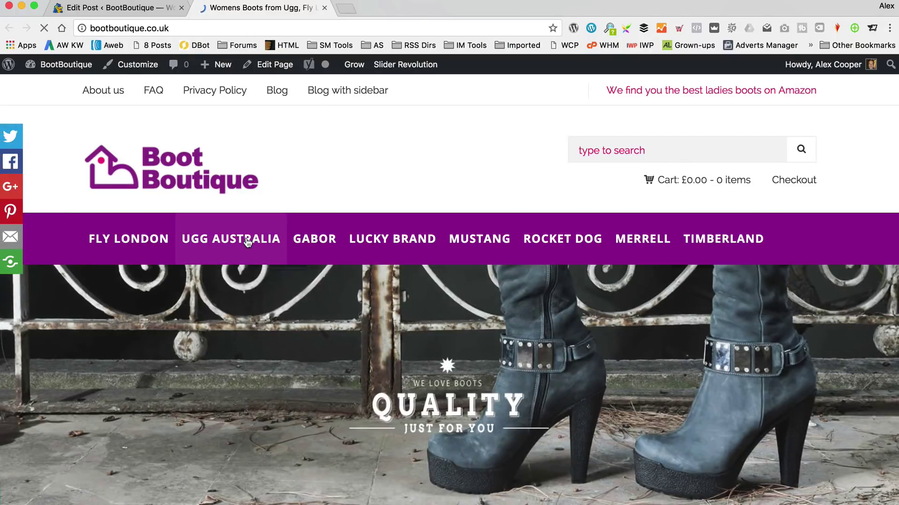
right_click(247, 240)
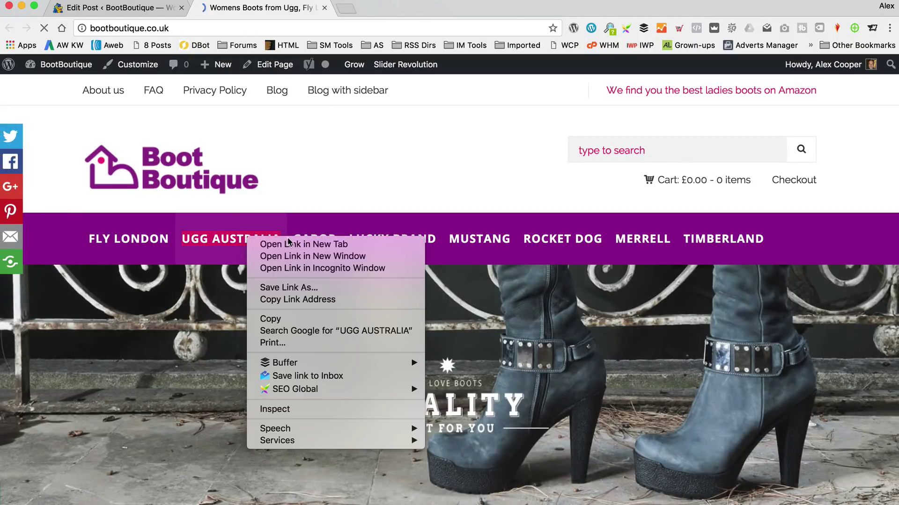
left_click(324, 176)
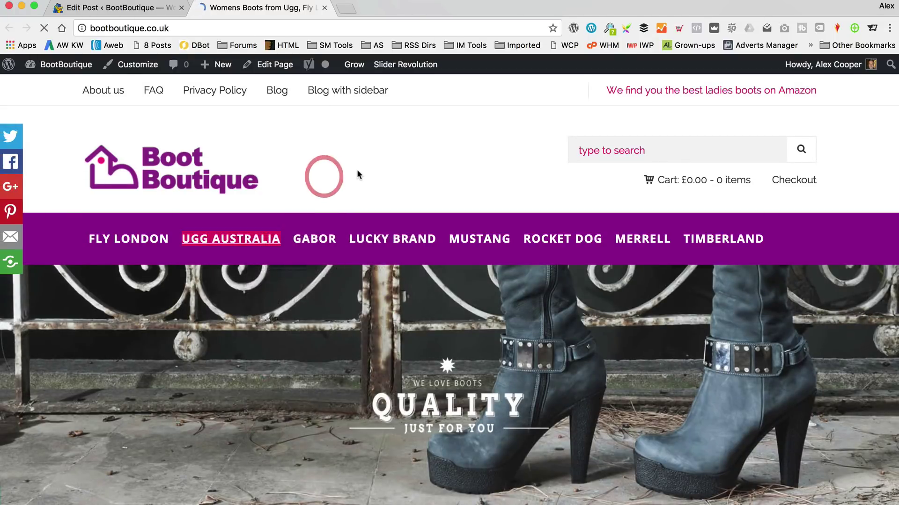
right_click(239, 246)
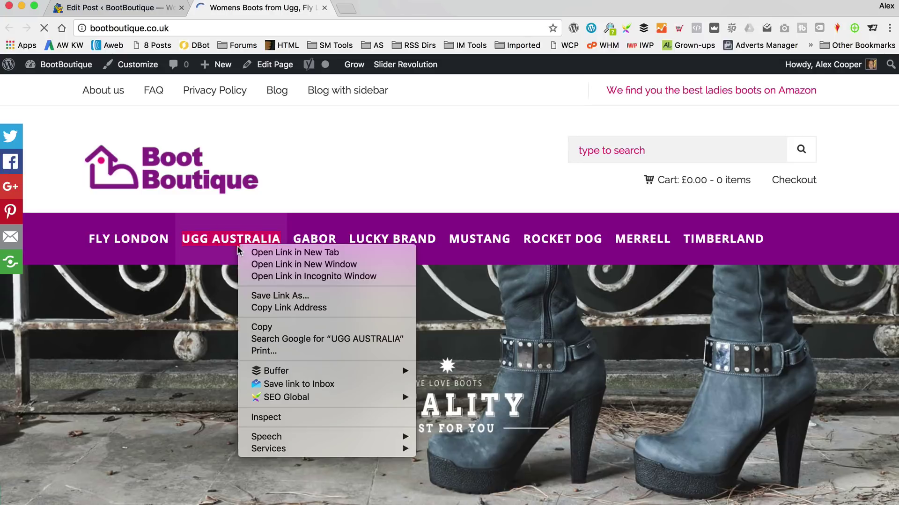
left_click(292, 309)
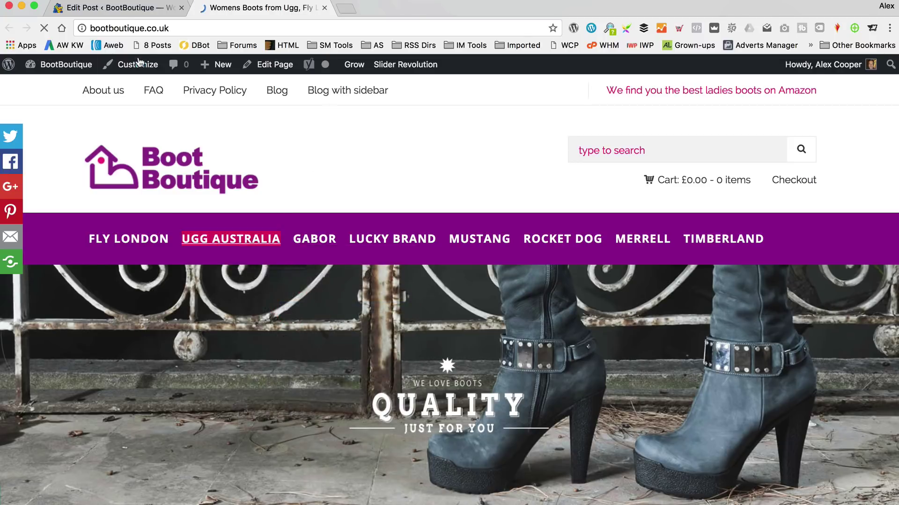
Link 'Ugg boots' in the opening paragraph to the copied Ugg Australia category URL
left_click(127, 8)
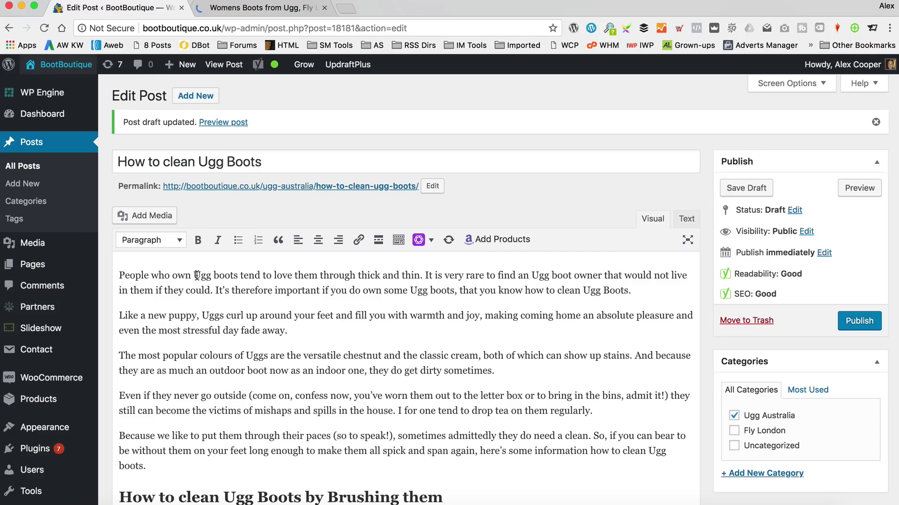
left_click_drag(195, 275, 238, 275)
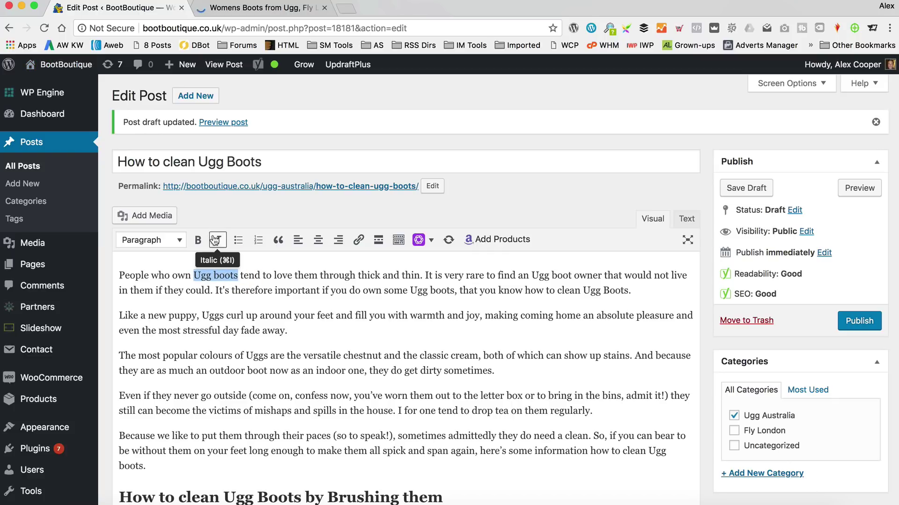
left_click(358, 240)
key("super+v")
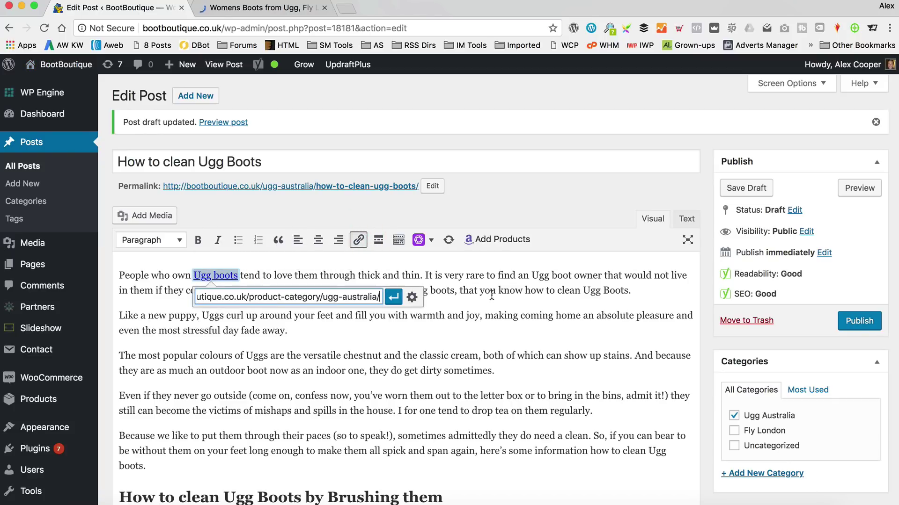
key("Return")
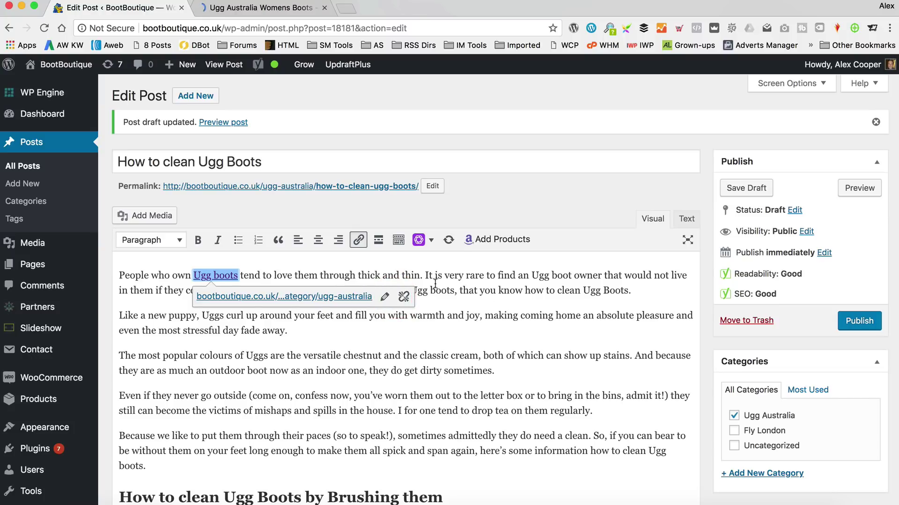
left_click(612, 284)
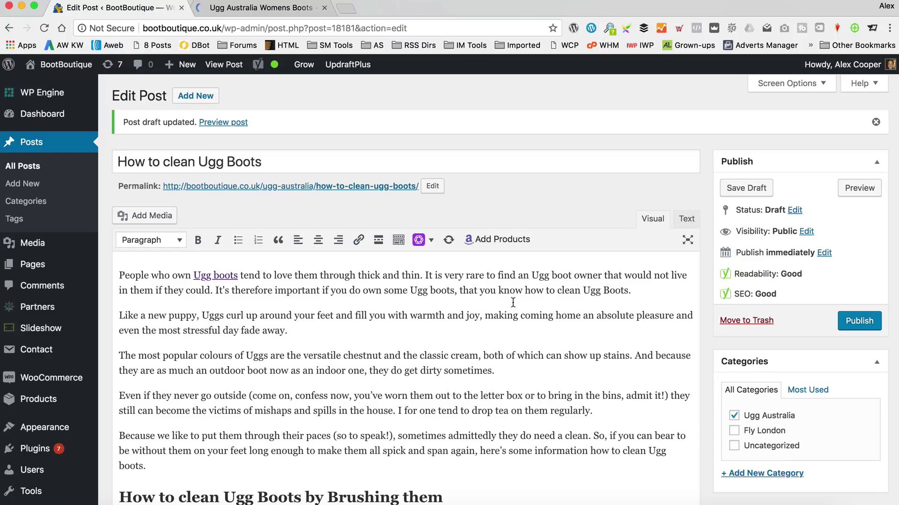
scroll(513, 302, "down", 3)
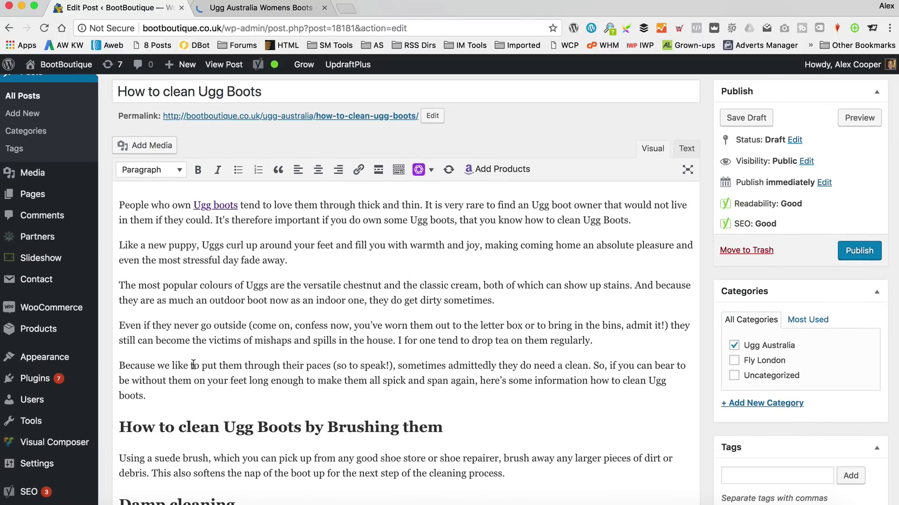
Add a paragraph after the intro: 'Once you've cleaned your Ugg boots you may want to check out our guide on how to wear them'
left_click(190, 396)
key("Return")
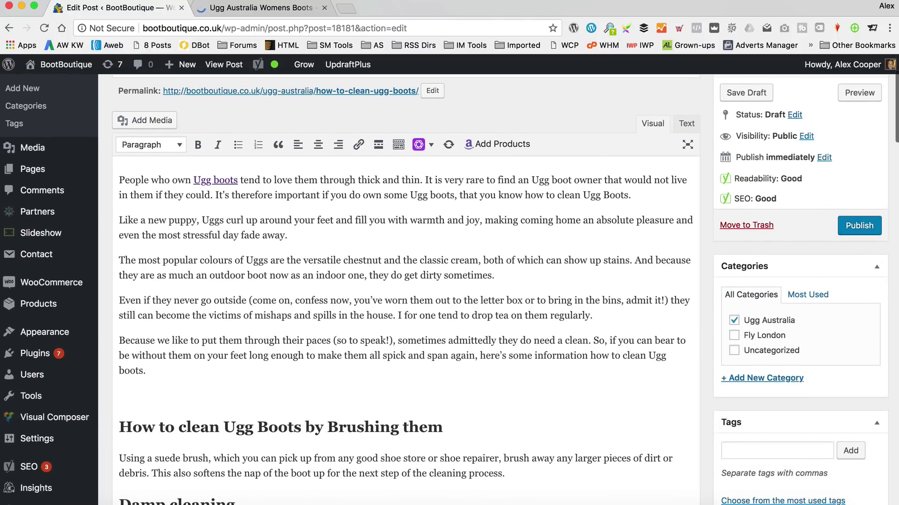
type("OOnce you'")
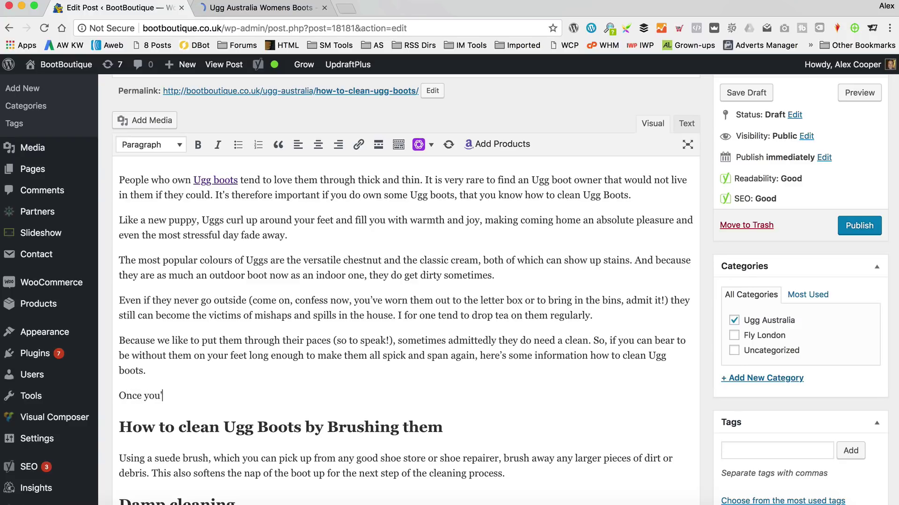
type("ve cleaned the")
type("your Ugg B")
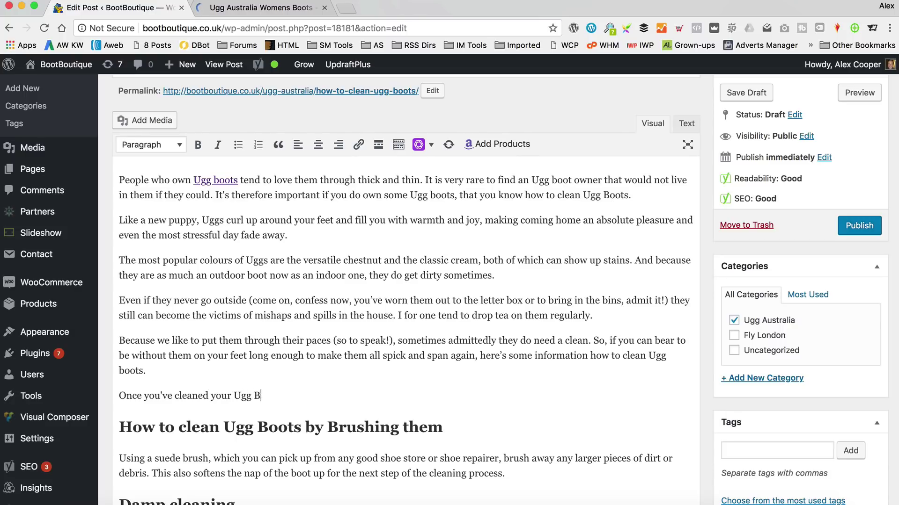
key("BackSpace")
type("boots yo")
type("u may w")
key("BackSpace")
type("may wan")
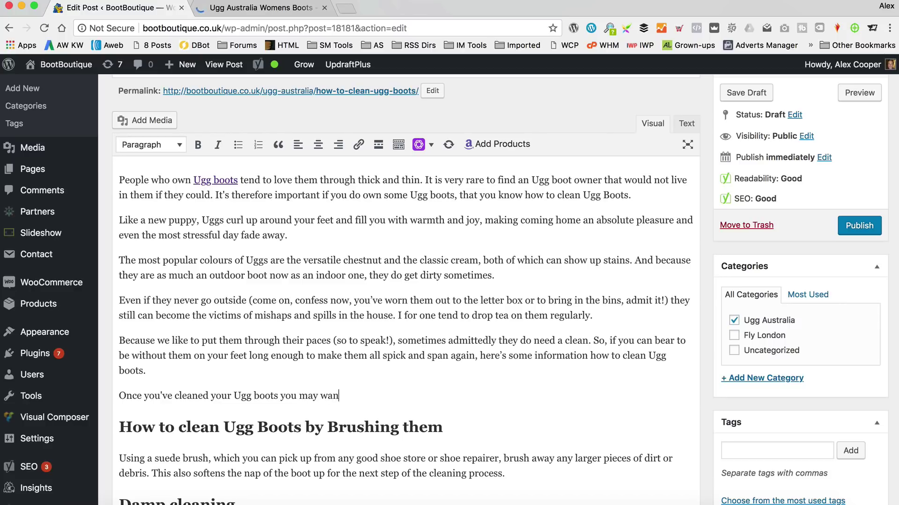
type("t to check out our g")
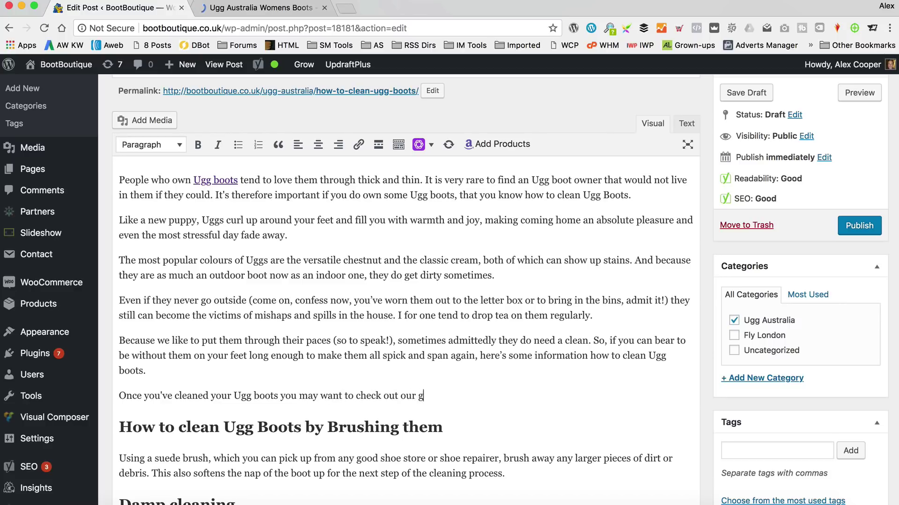
type("uid ee on how toe")
key("BackSpace")
type("wear them.")
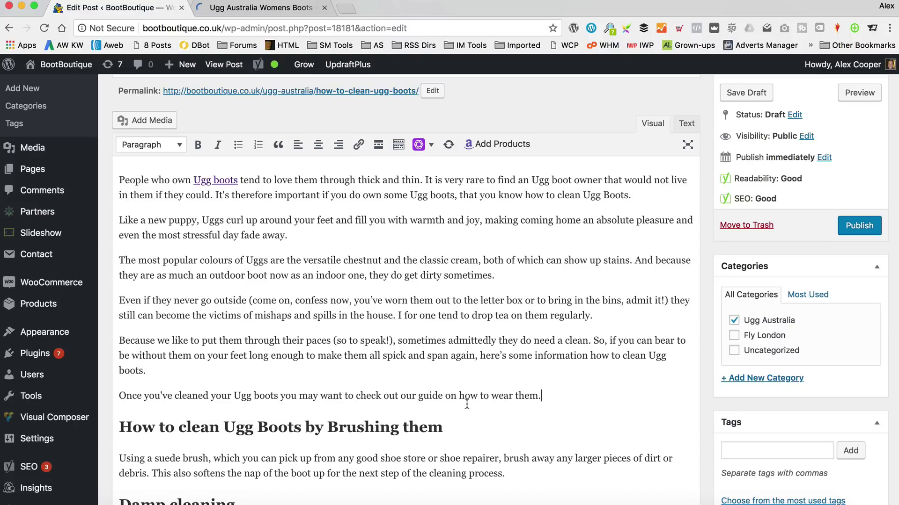
Link 'how to wear them' to the How To Wear Ugg Boots post
left_click_drag(459, 397, 537, 397)
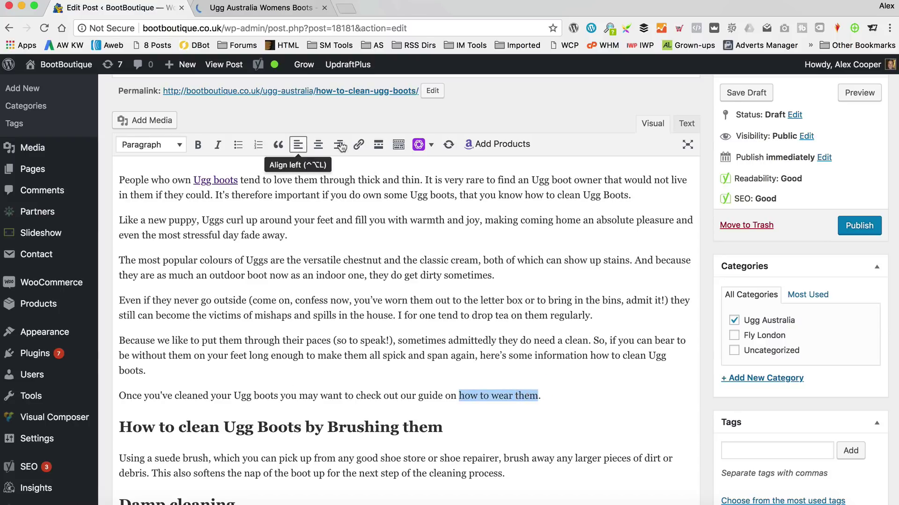
left_click(359, 145)
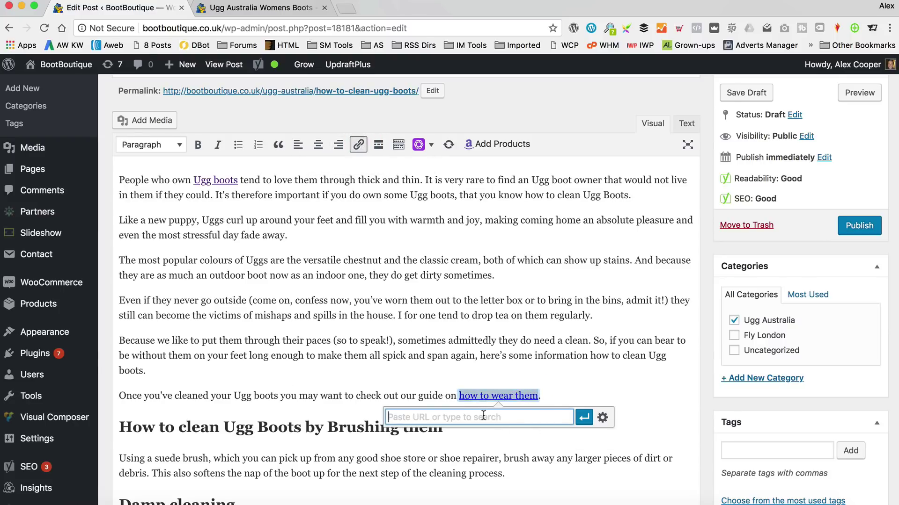
type("how to wear")
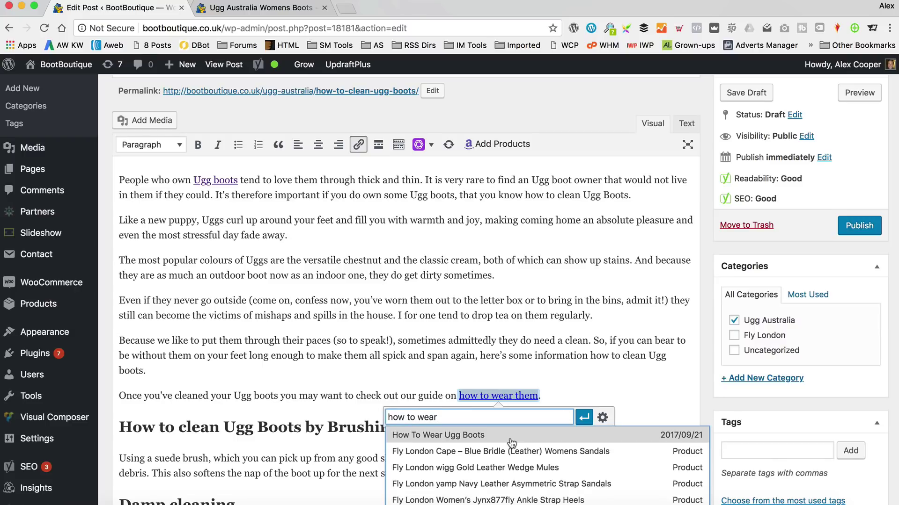
left_click(512, 443)
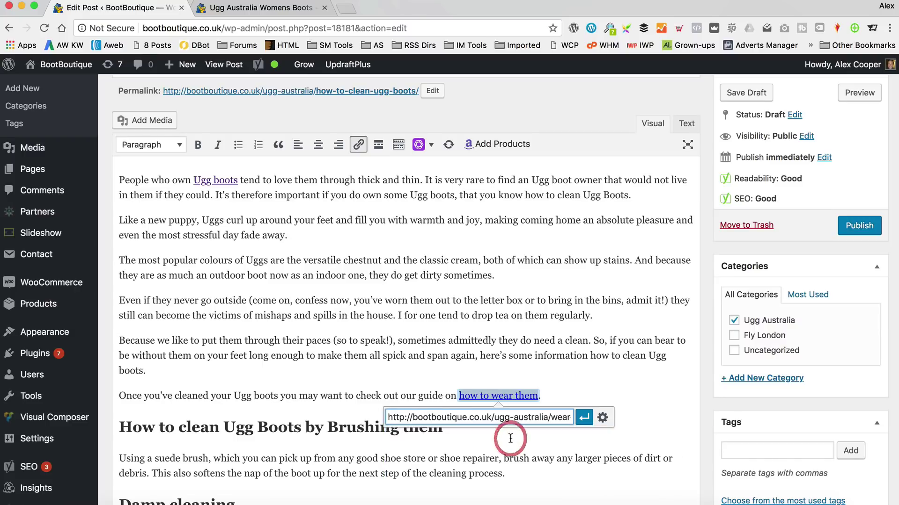
left_click(584, 417)
left_click(622, 333)
scroll(621, 333, "down", 5)
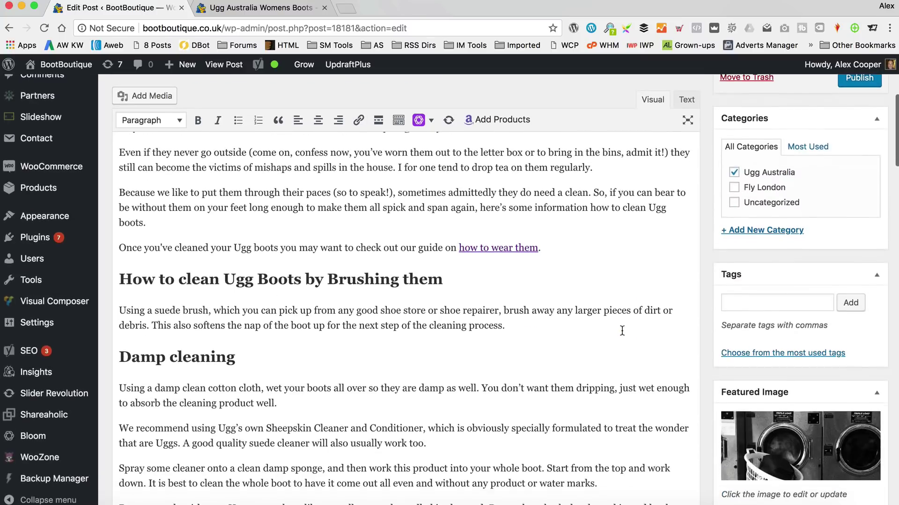
scroll(622, 331, "down", 10)
scroll(621, 331, "down", 15)
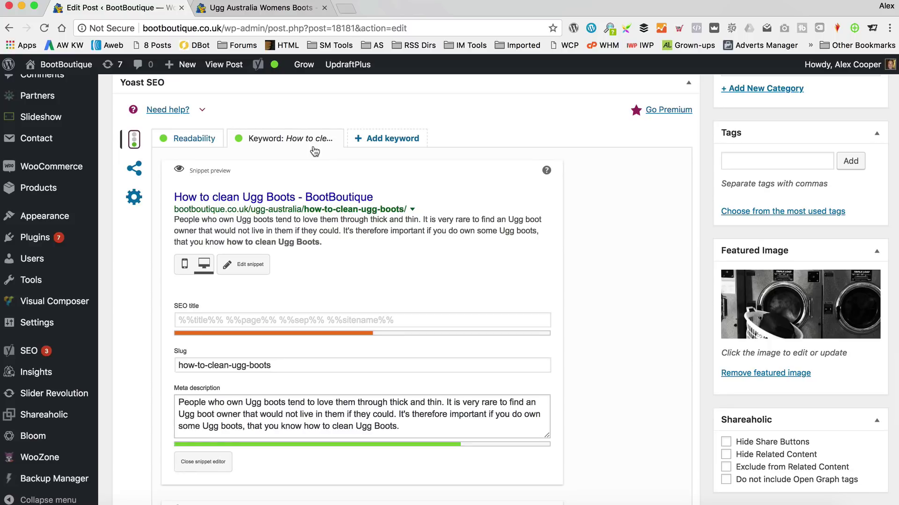
left_click(192, 139)
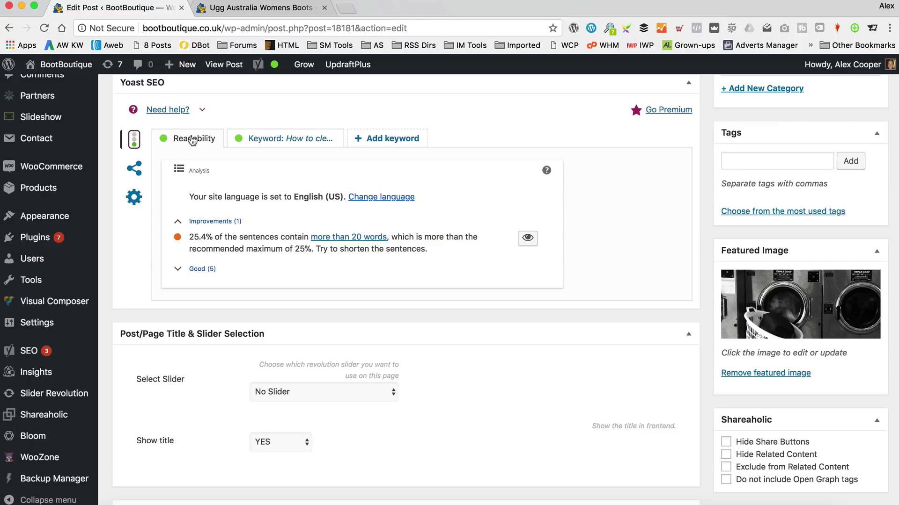
left_click(262, 139)
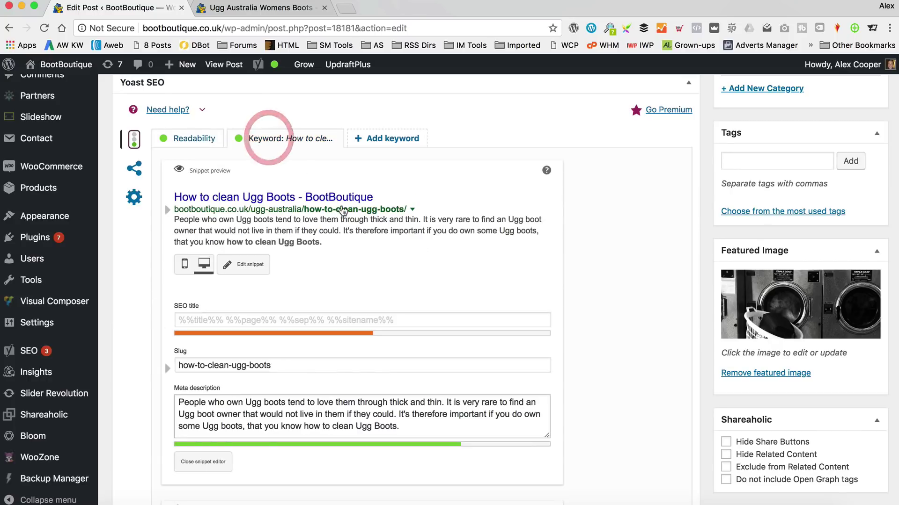
scroll(341, 210, "up", 10)
scroll(342, 210, "up", 15)
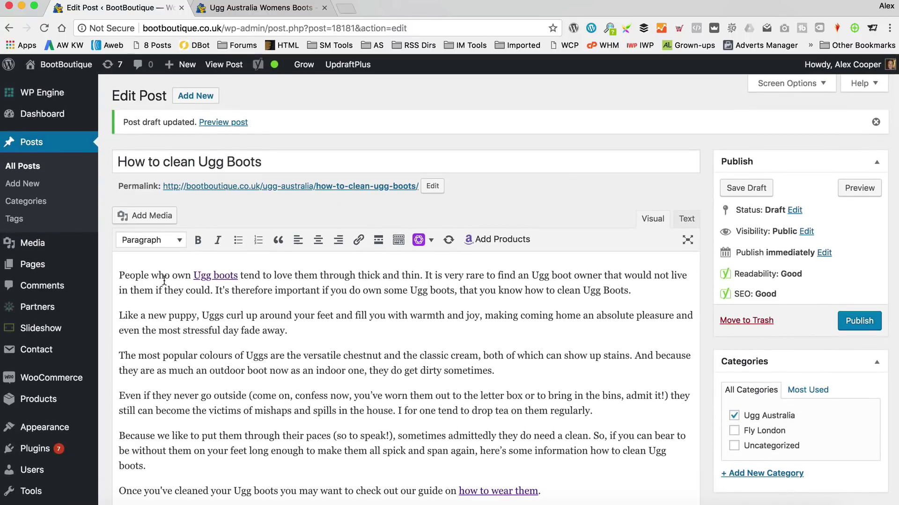
Insert the ugg-boots-1 photo at the top of the post, medium size, right-aligned, alt text 'Clean Ugg Boots'
left_click(116, 272)
left_click(132, 214)
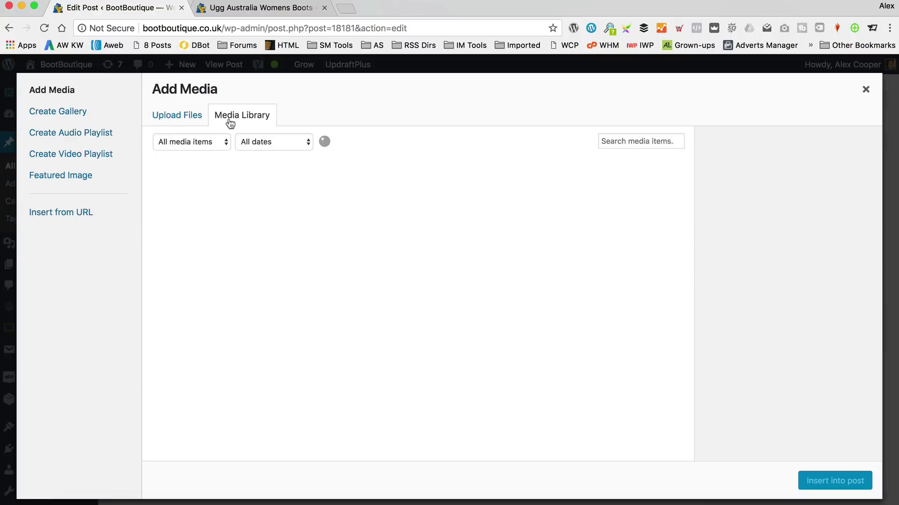
left_click(181, 184)
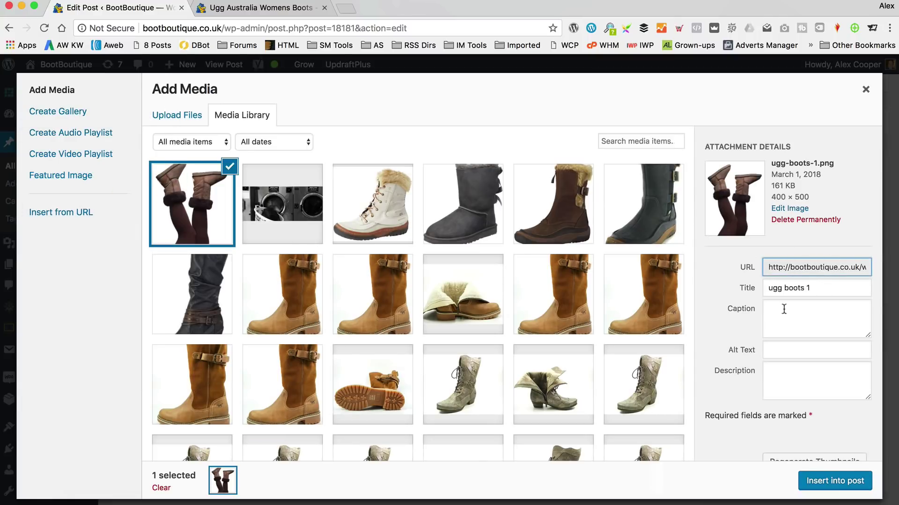
left_click(807, 352)
type("Clean Ugg Boots")
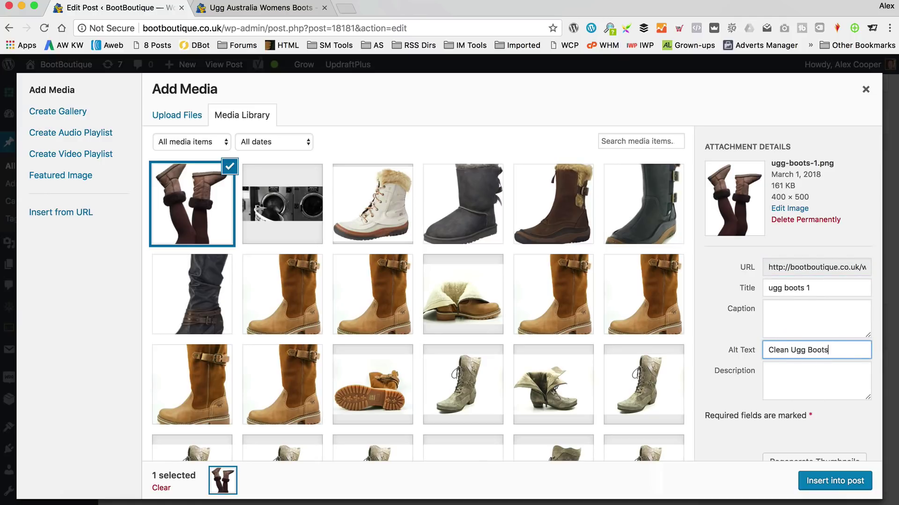
scroll(826, 304, "down", 3)
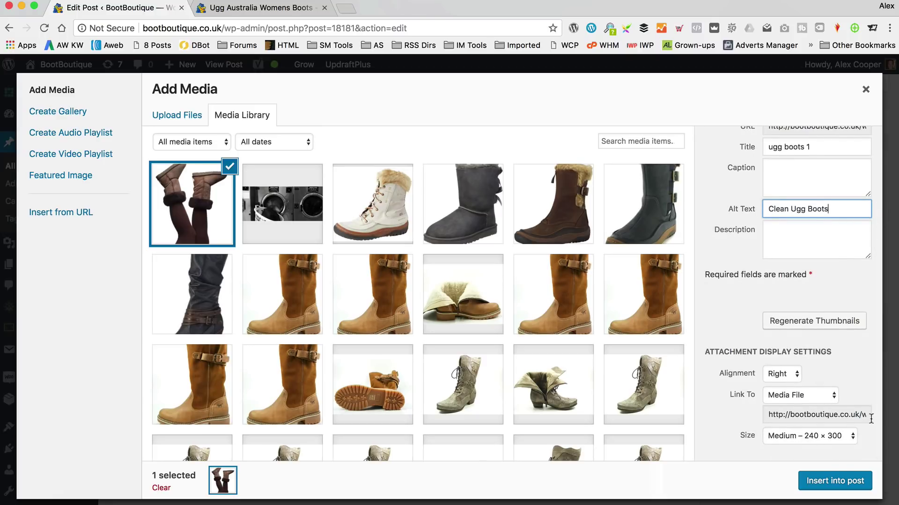
left_click(834, 481)
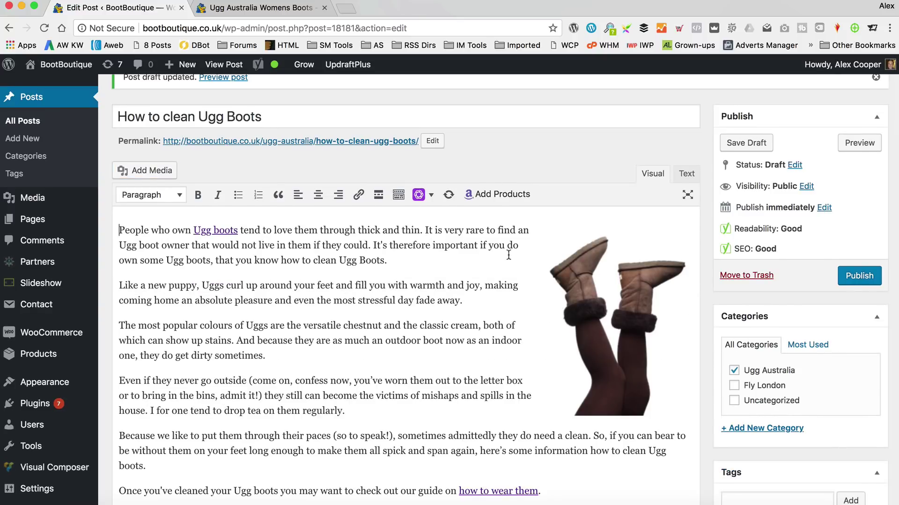
scroll(508, 255, "down", 8)
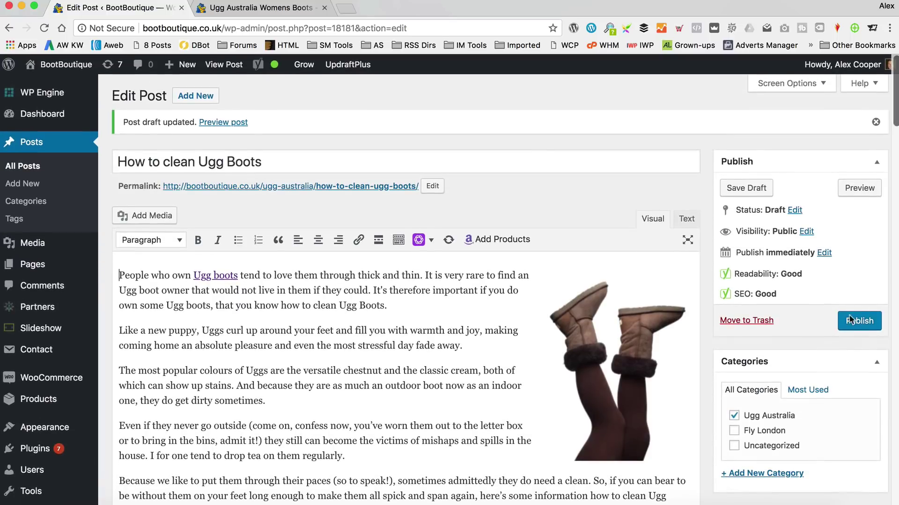
Publish the How to clean Ugg Boots post
left_click(853, 322)
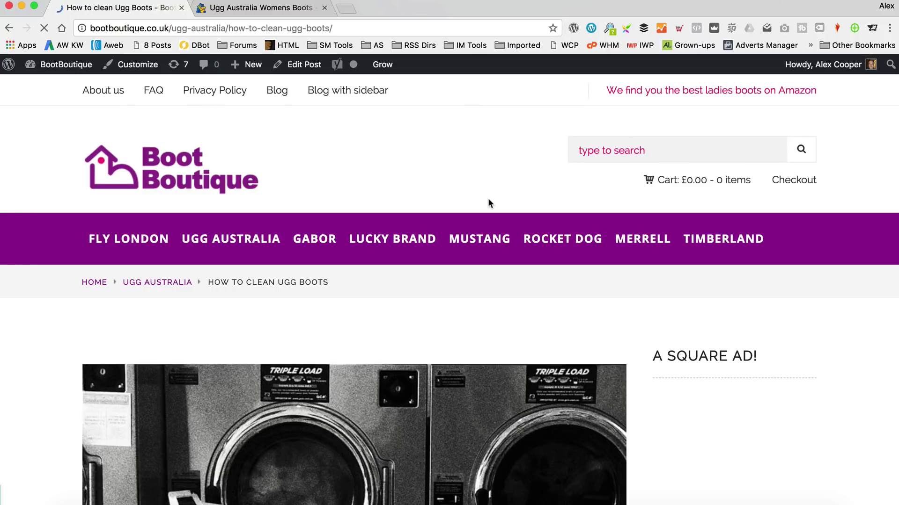
scroll(488, 198, "down", 5)
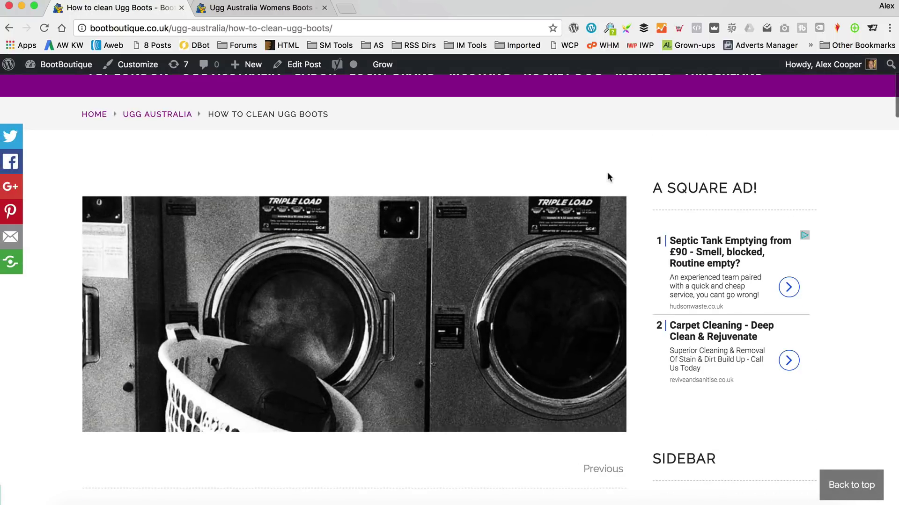
scroll(608, 178, "down", 10)
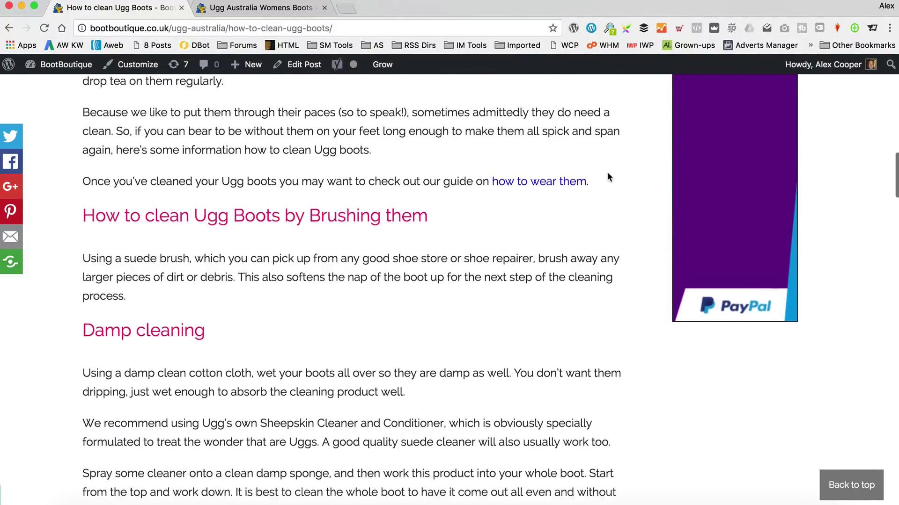
scroll(607, 178, "up", 4)
mouse_move(340, 66)
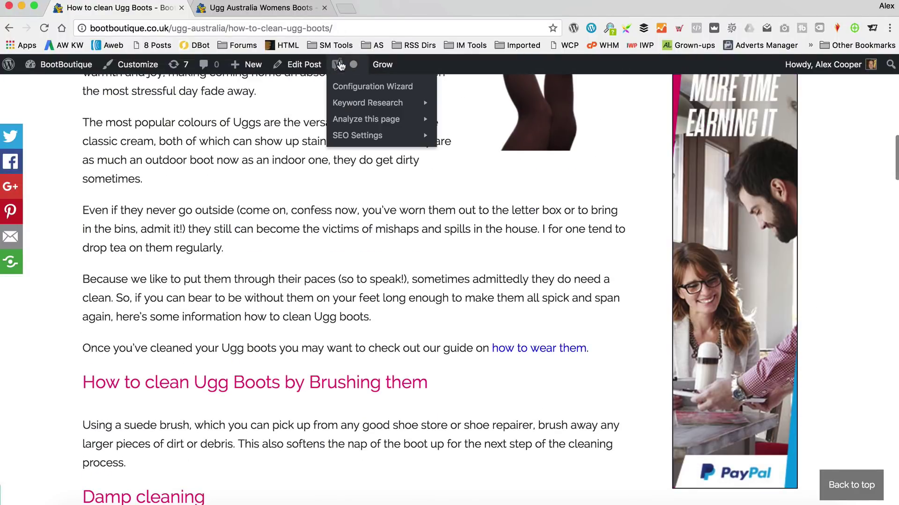
mouse_move(357, 118)
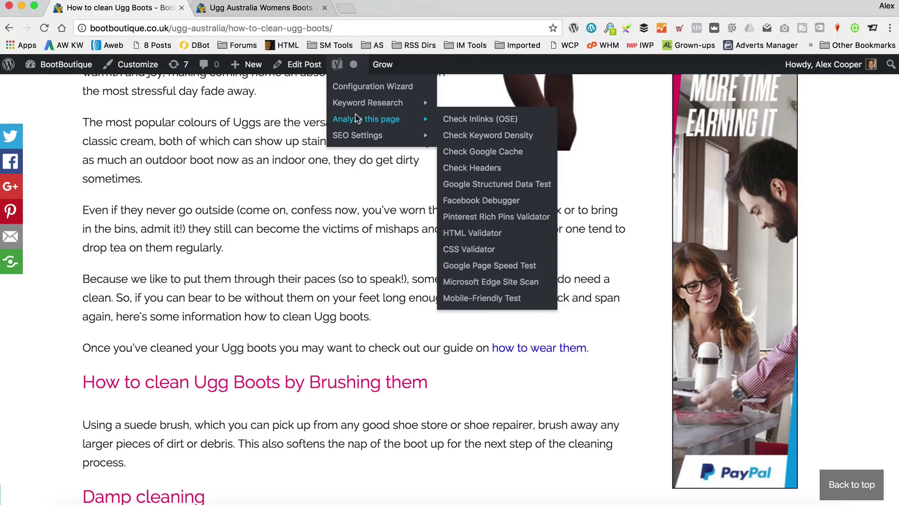
Scroll through the published article to review it
scroll(269, 187, "down", 12)
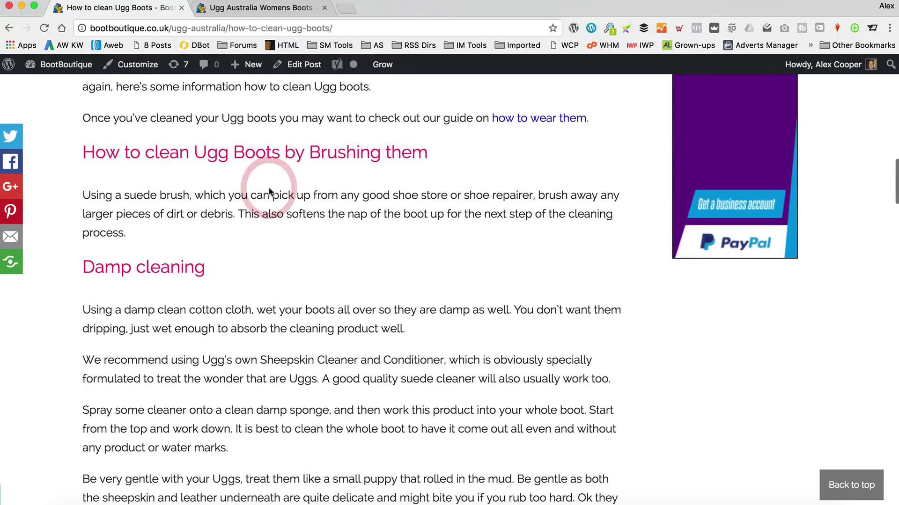
scroll(269, 188, "down", 15)
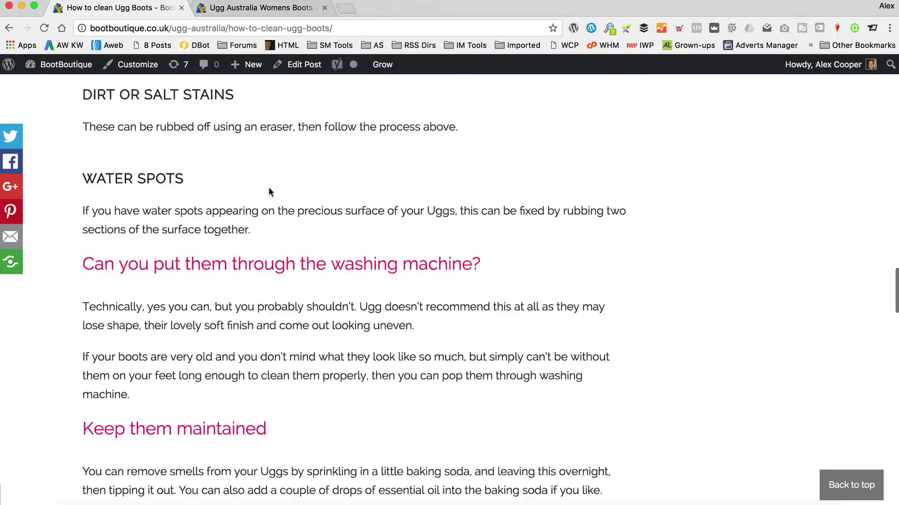
scroll(268, 187, "down", 5)
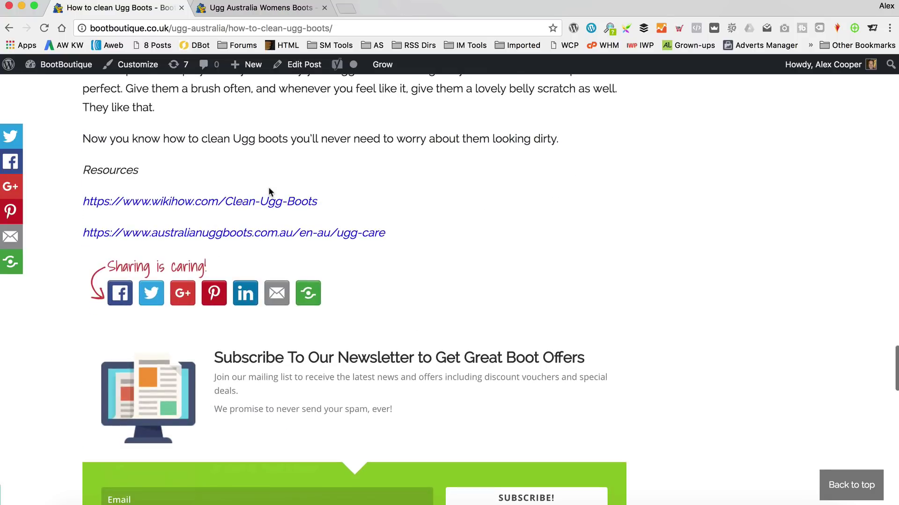
scroll(434, 201, "down", 5)
scroll(433, 202, "up", 20)
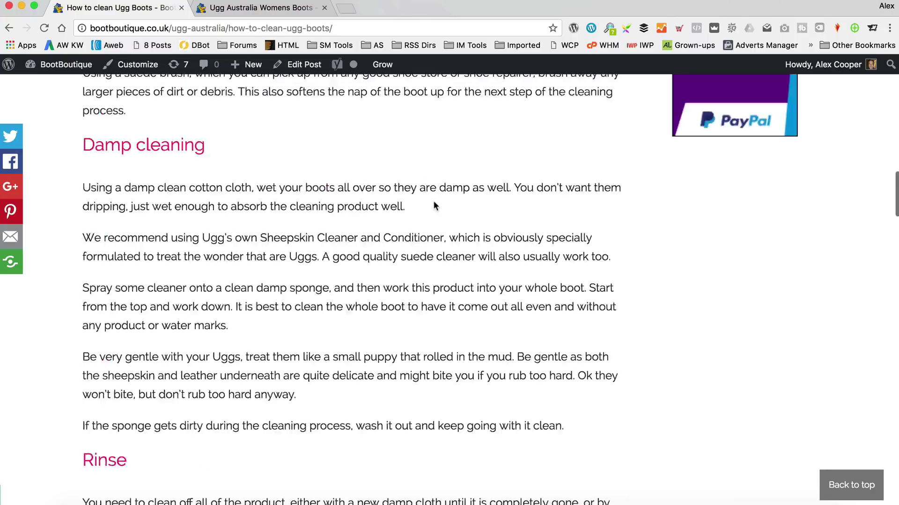
scroll(433, 205, "up", 6)
scroll(434, 206, "down", 3)
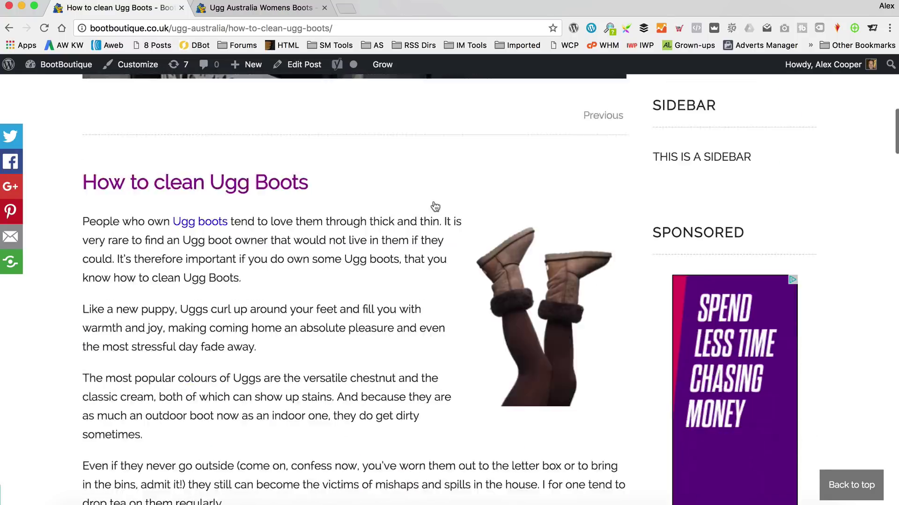
scroll(434, 206, "up", 5)
scroll(434, 205, "down", 4)
scroll(435, 206, "up", 8)
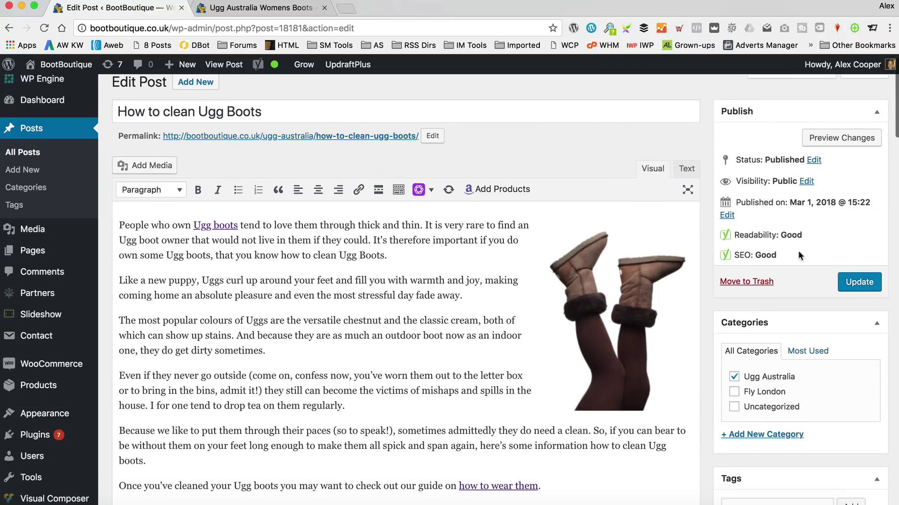
Set the Yoast SEO title to 'How to Clean Ugg Boots, without ruining them! - Easy How To Guide'
scroll(669, 135, "down", 20)
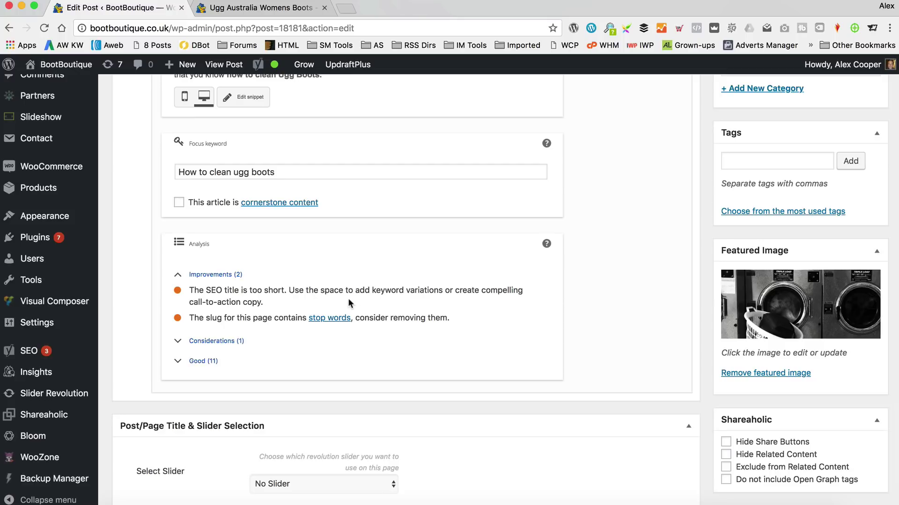
scroll(352, 298, "up", 8)
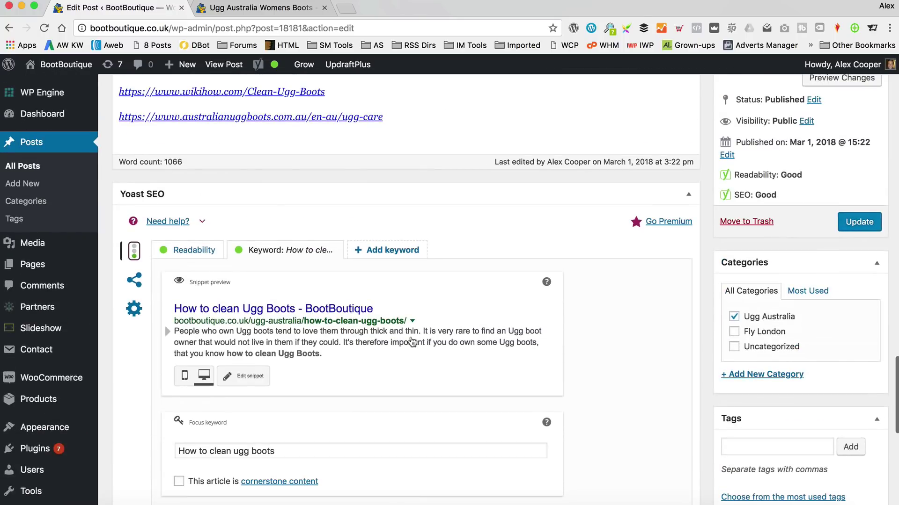
scroll(375, 307, "down", 2)
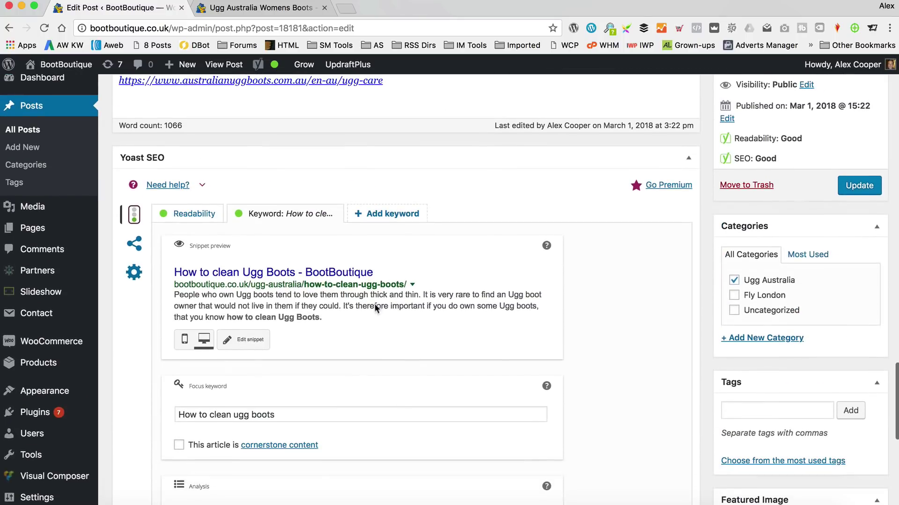
left_click(262, 272)
type("How")
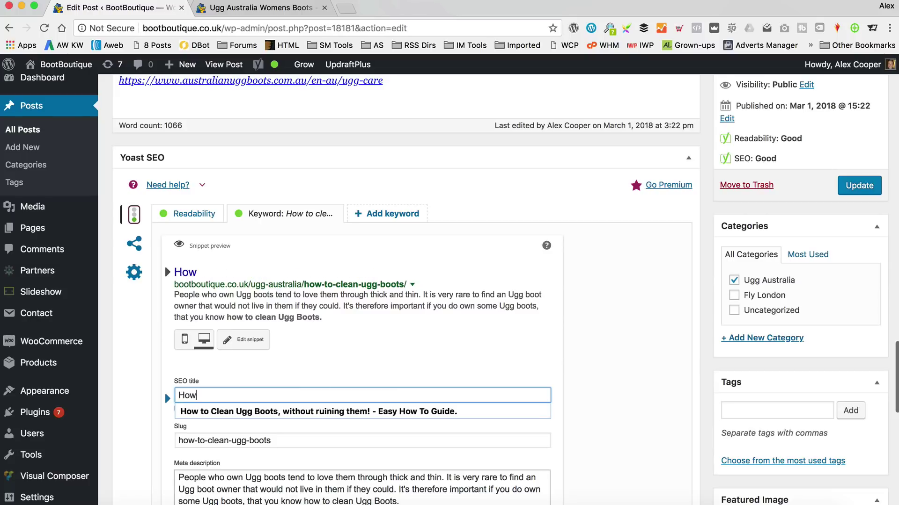
left_click(346, 411)
scroll(499, 364, "down", 1)
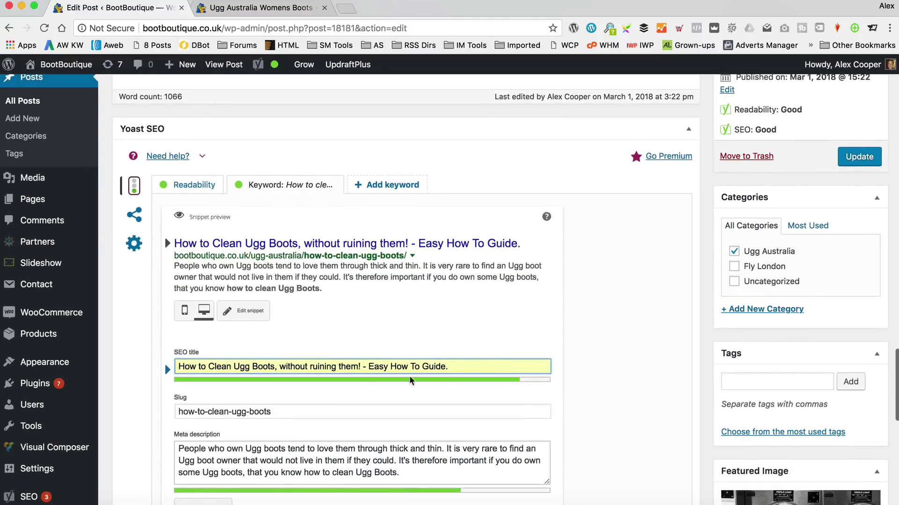
scroll(496, 359, "down", 8)
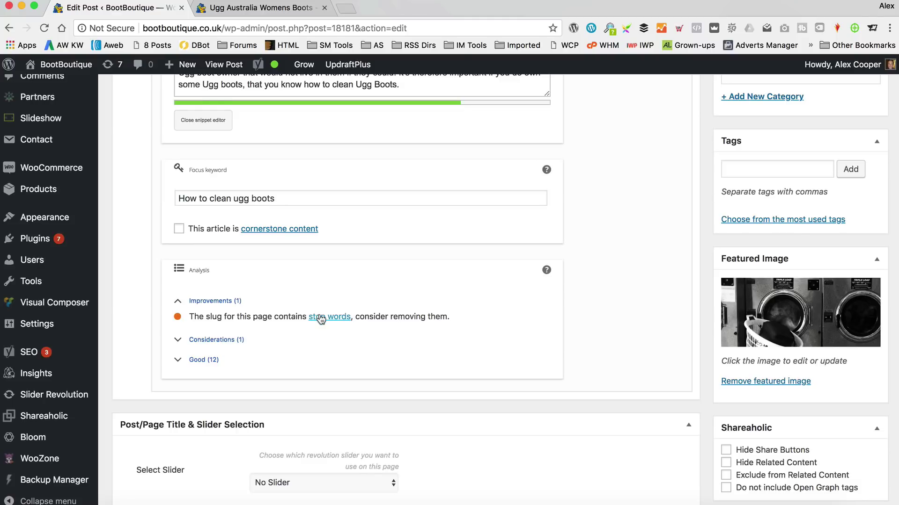
scroll(321, 319, "up", 20)
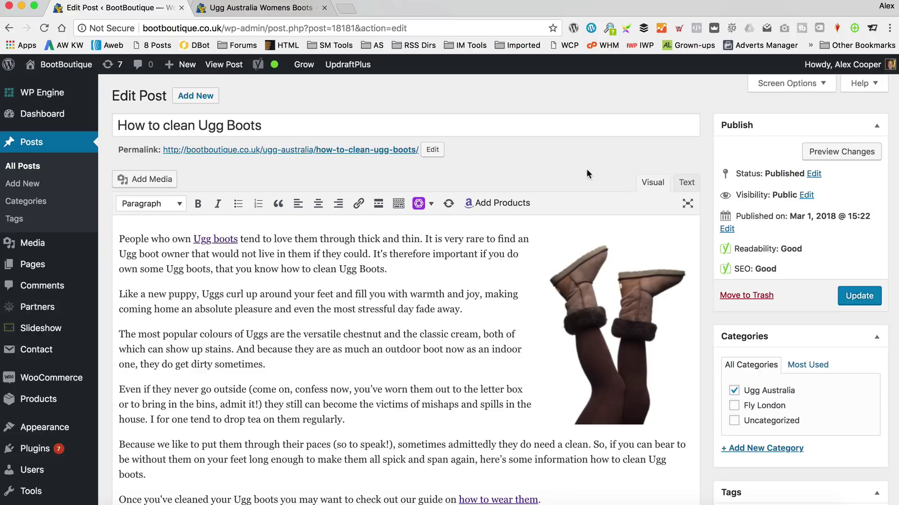
Expand the Yoast stop-word consideration, then update the published post
scroll(587, 170, "down", 10)
scroll(587, 170, "down", 12)
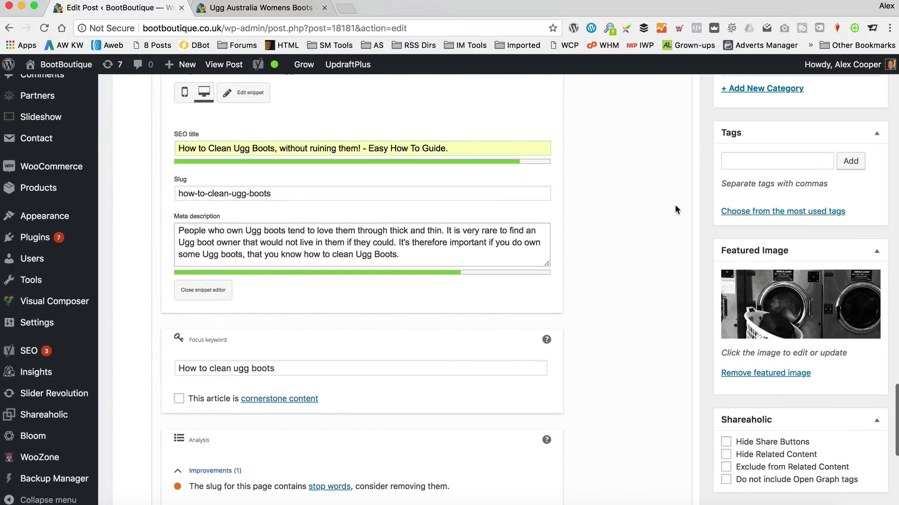
scroll(675, 204, "up", 20)
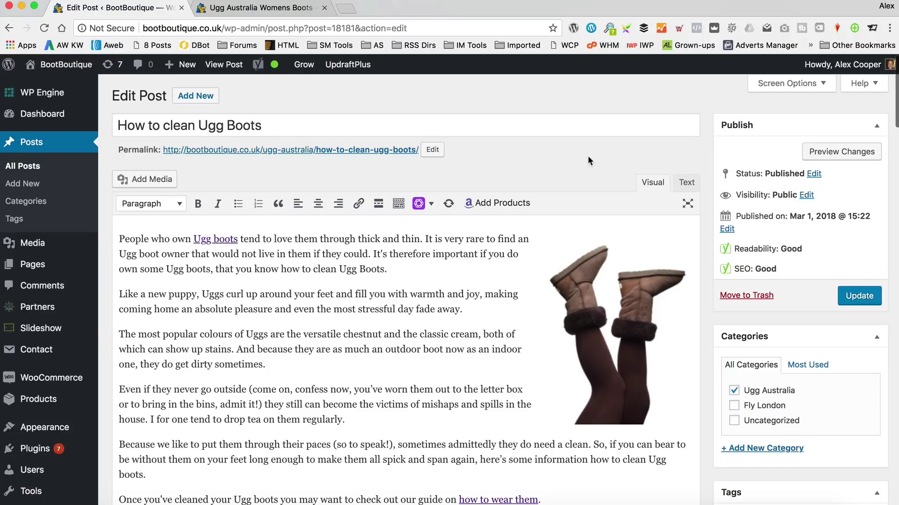
scroll(497, 241, "down", 20)
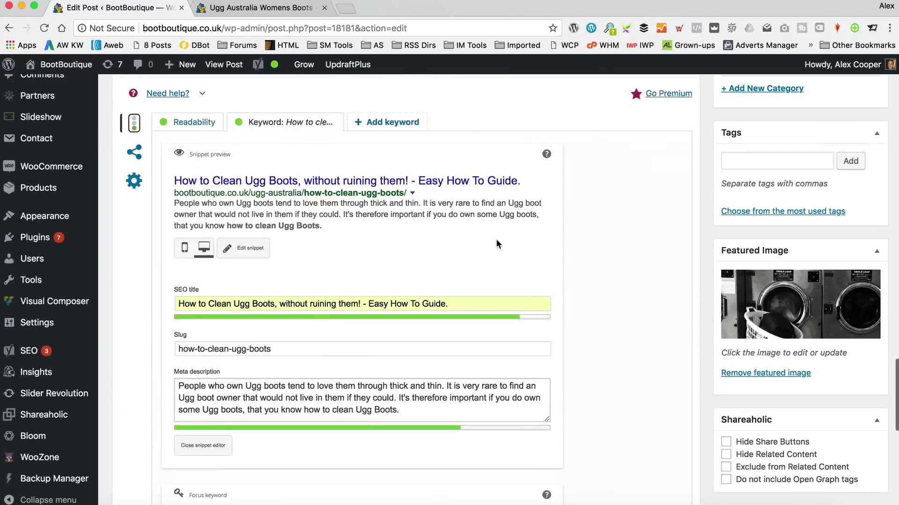
scroll(496, 241, "down", 6)
left_click(229, 372)
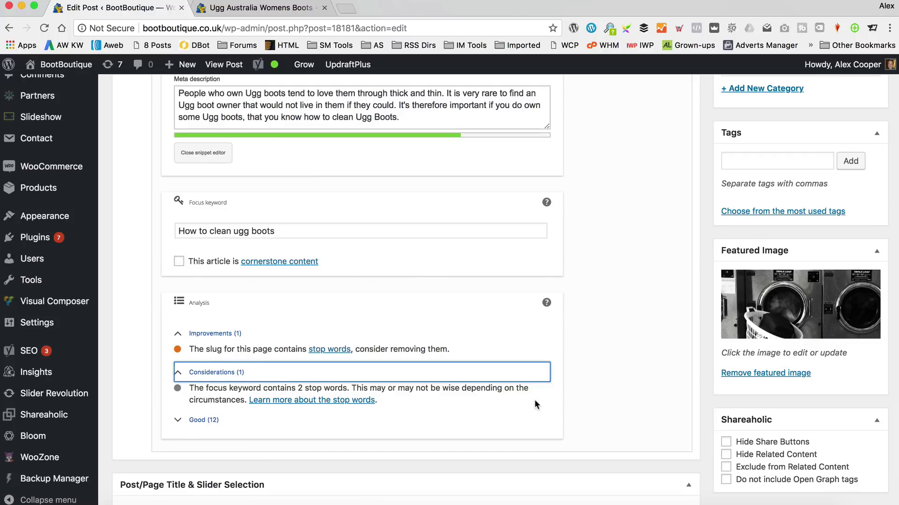
scroll(536, 405, "up", 20)
left_click(848, 275)
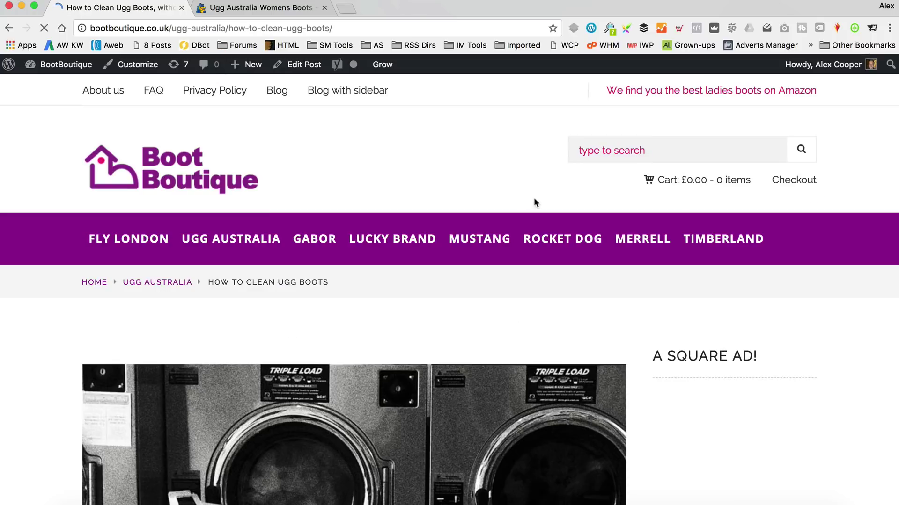
scroll(534, 198, "down", 5)
scroll(534, 197, "up", 3)
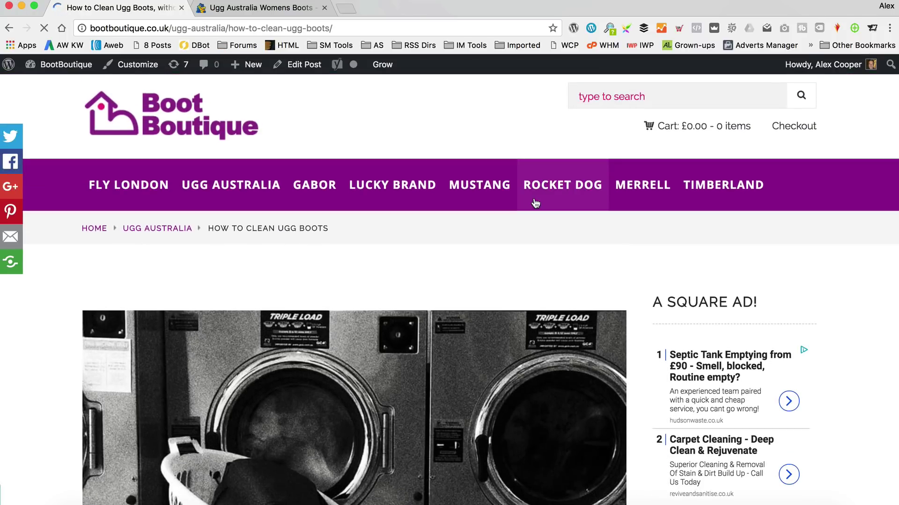
scroll(535, 203, "down", 10)
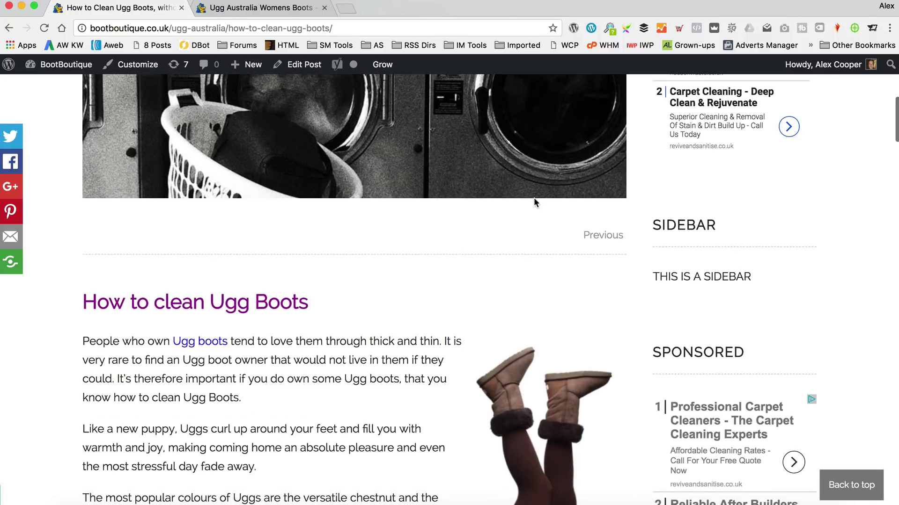
scroll(535, 201, "up", 10)
scroll(535, 202, "down", 1)
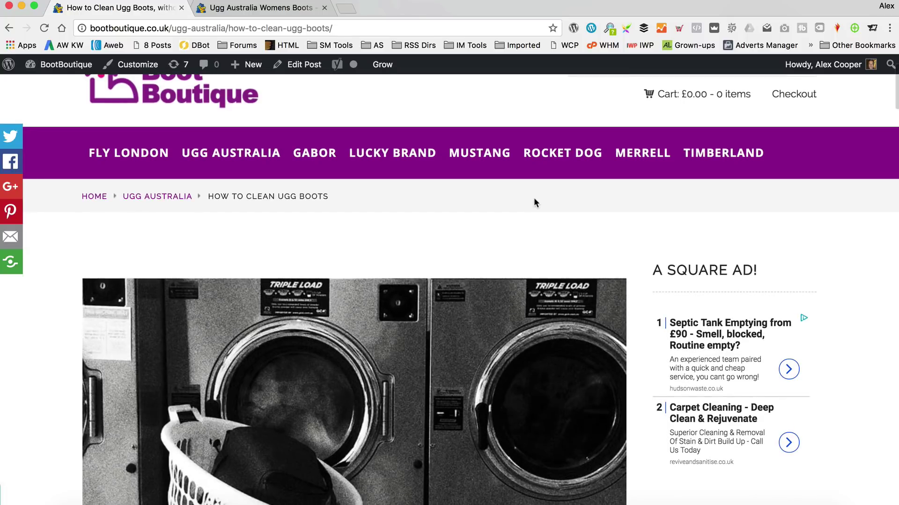